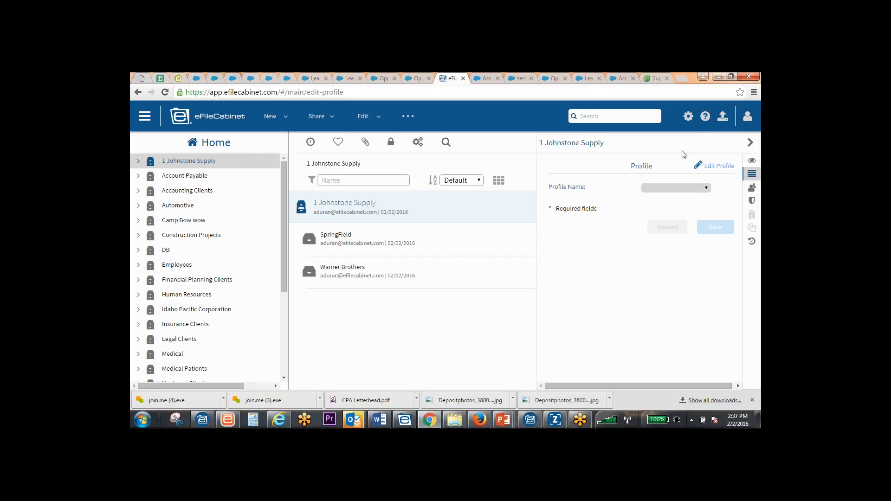
Switch to the eFileCabinet 2016 desktop program and look through the SecureDrawer, RightSignature and Administration commands before returning to the Home commands
{"action": "left_click", "coordinate": [203, 421]}
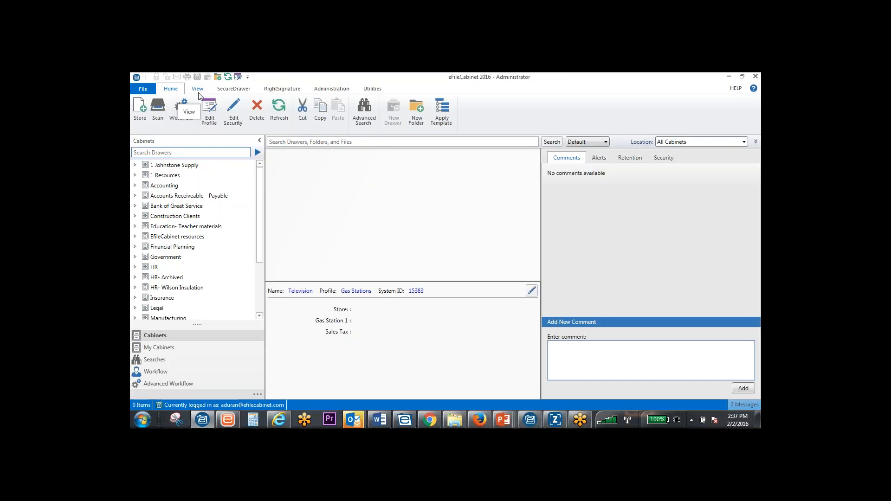
{"action": "left_click", "coordinate": [233, 89]}
{"action": "left_click", "coordinate": [279, 89]}
{"action": "left_click", "coordinate": [342, 89]}
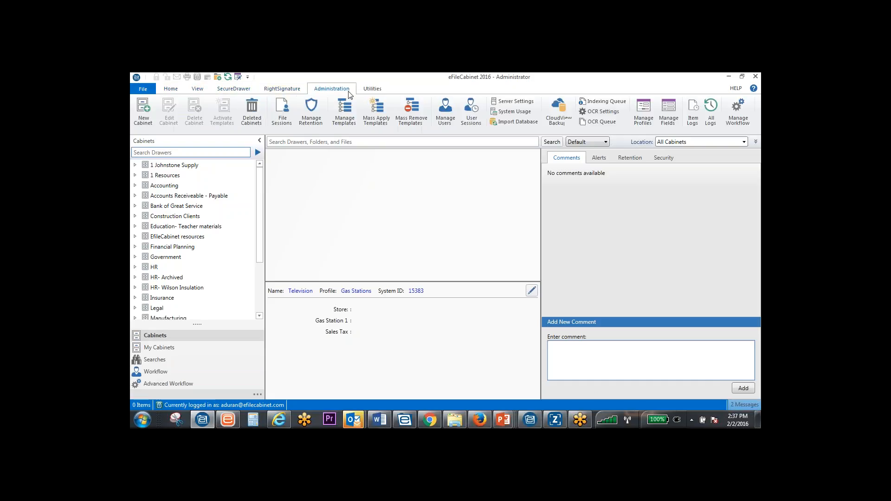
{"action": "left_click", "coordinate": [168, 90]}
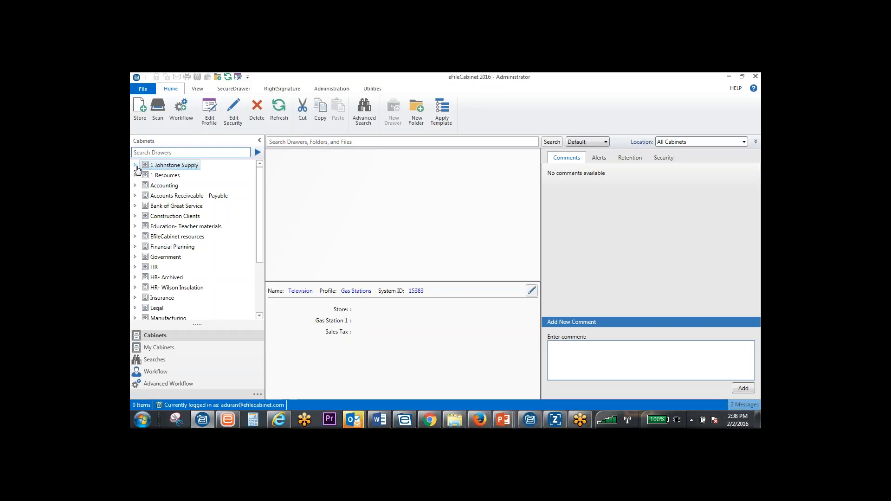
Expand the 1 Johnstone Supply cabinet and its Springfield drawer, keeping the Warner Brothers drawer collapsed
{"action": "left_click", "coordinate": [135, 165]}
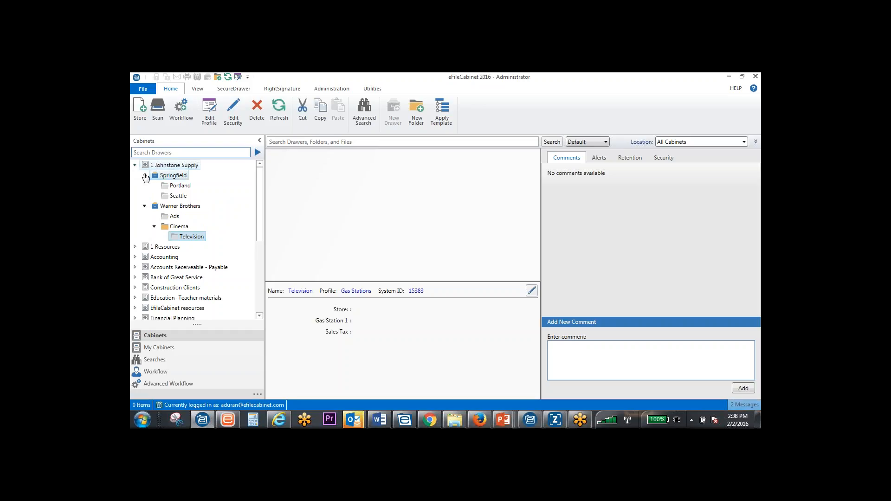
{"action": "left_click", "coordinate": [144, 186]}
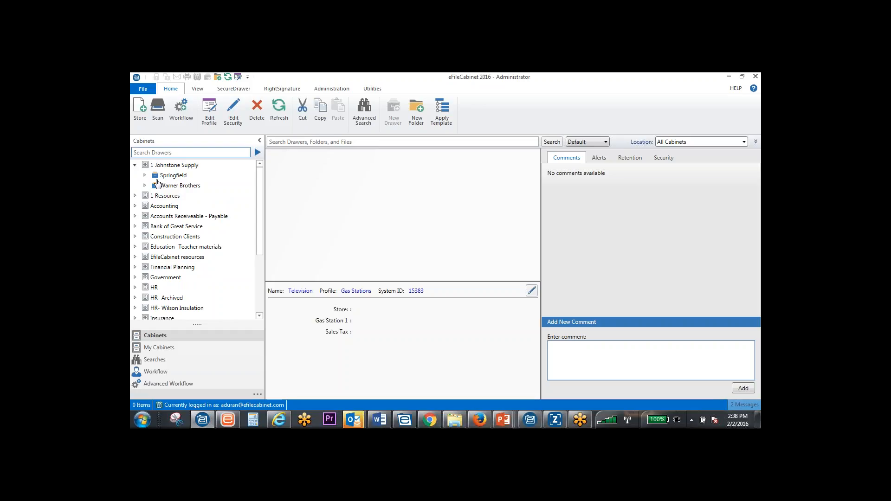
{"action": "left_click", "coordinate": [145, 175]}
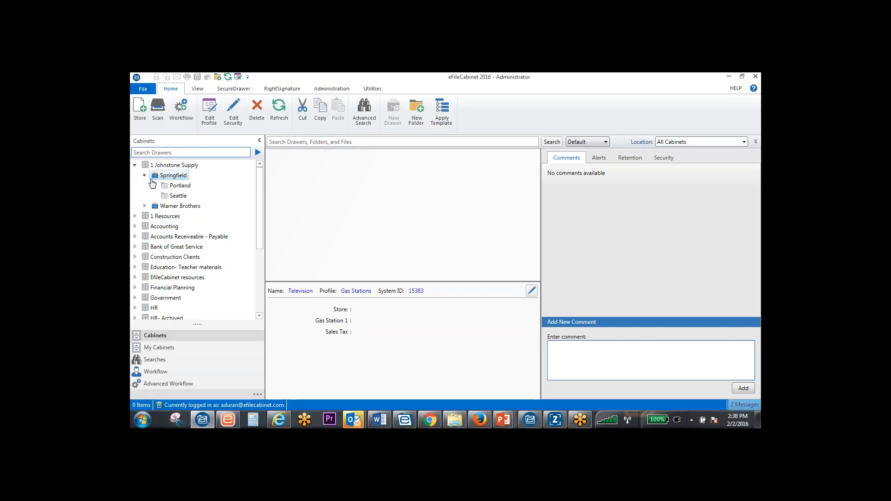
{"action": "left_click", "coordinate": [175, 195]}
{"action": "left_click", "coordinate": [161, 178]}
{"action": "left_click", "coordinate": [168, 186]}
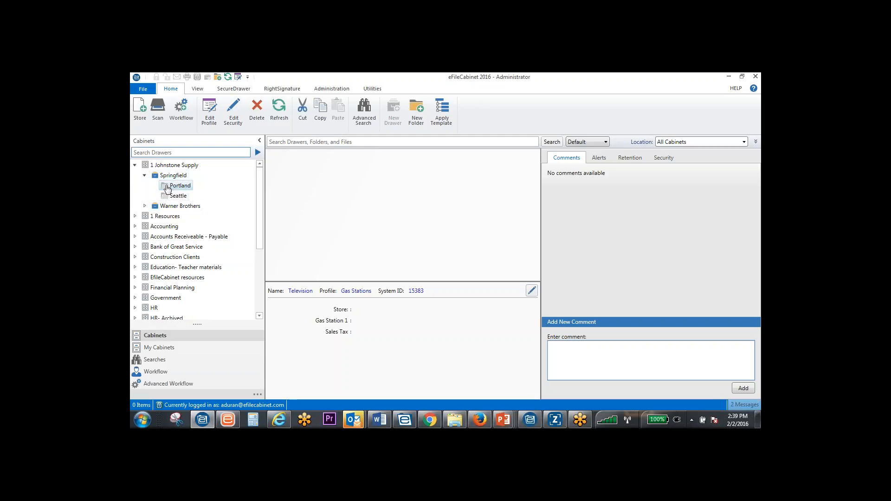
{"action": "left_click", "coordinate": [174, 177]}
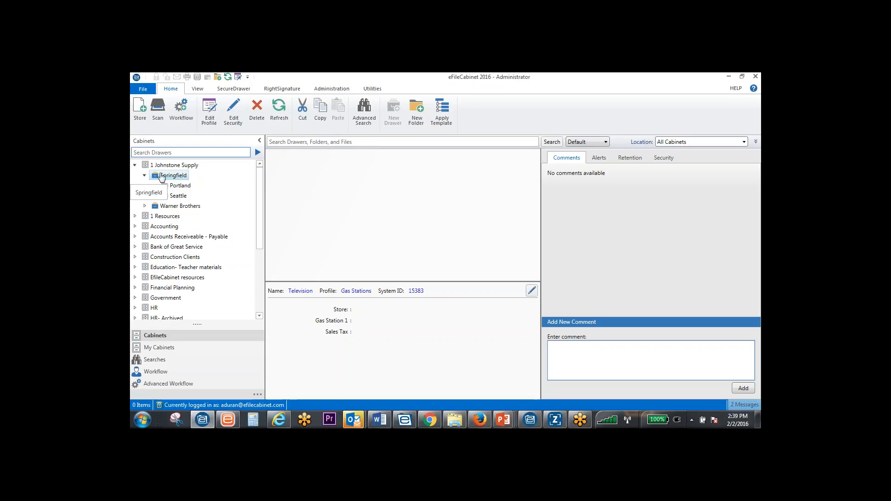
{"action": "left_click", "coordinate": [179, 186]}
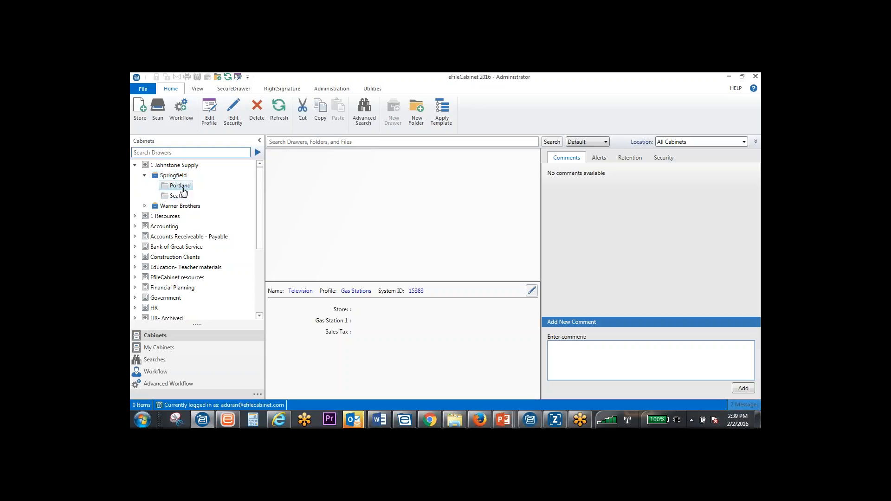
{"action": "left_click", "coordinate": [157, 178]}
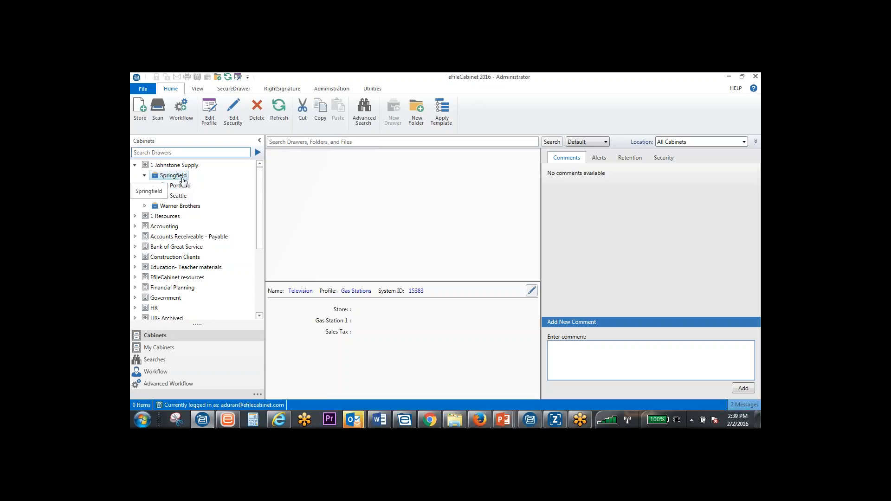
{"action": "left_click", "coordinate": [194, 188]}
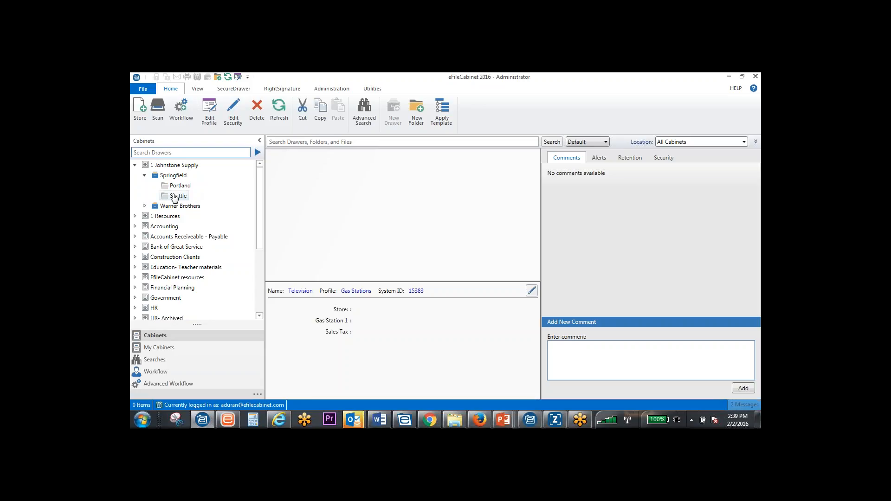
Examine the subfolder structure of a client's drawer in the Accounting cabinet, down through 2015, Tax, and the tax returns and source documents folder
{"action": "left_click", "coordinate": [135, 226]}
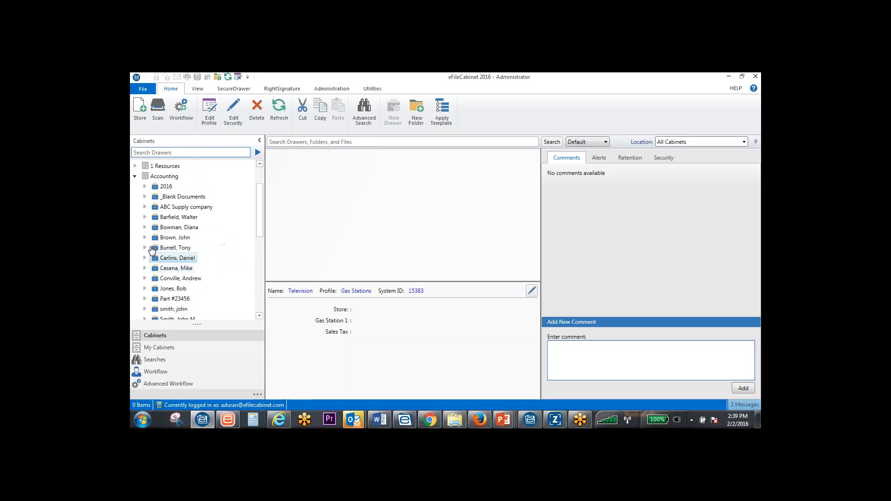
{"action": "left_click", "coordinate": [145, 247]}
{"action": "left_click", "coordinate": [154, 269]}
{"action": "left_click", "coordinate": [155, 300]}
{"action": "double_click", "coordinate": [184, 272]}
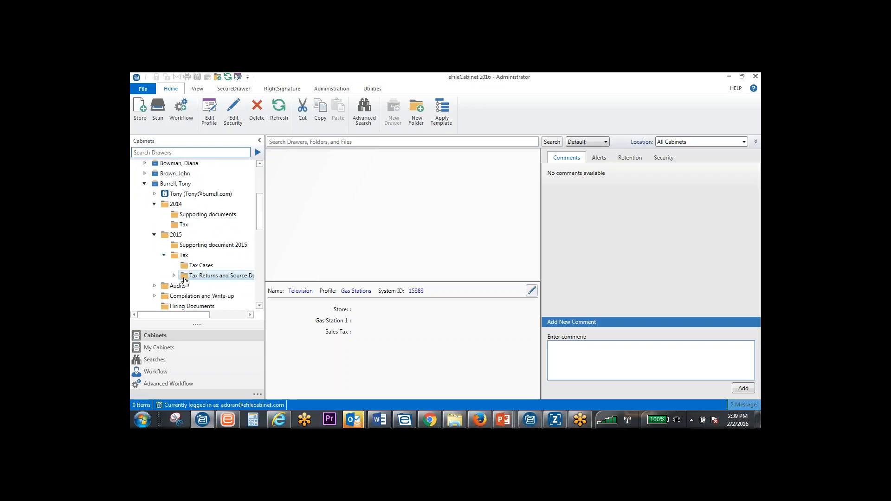
{"action": "left_click", "coordinate": [174, 275]}
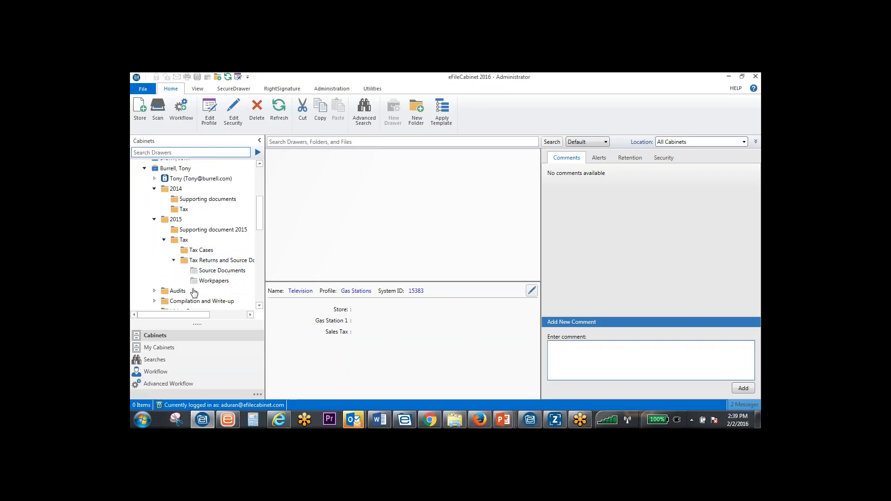
{"action": "scroll", "coordinate": [199, 242], "scroll_direction": "up", "scroll_amount": 5}
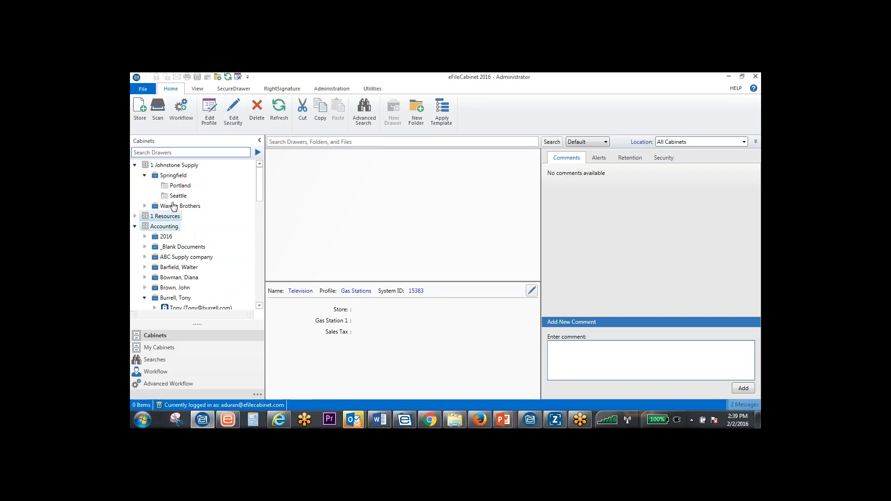
{"action": "left_click", "coordinate": [175, 177]}
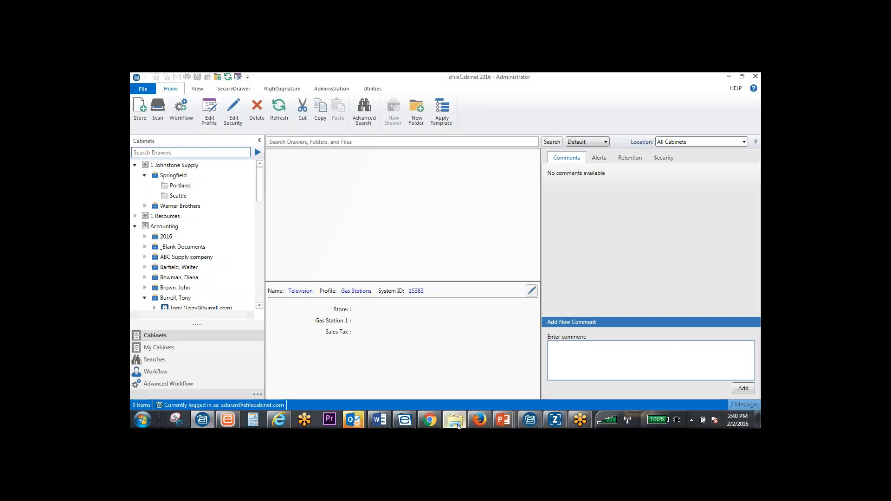
Store Electric Bill Jun.pdf in Springfield's Portland folder with the Gas Stations profile and preview the document
{"action": "left_click_drag", "start_coordinate": [354, 420], "coordinate": [353, 196]}
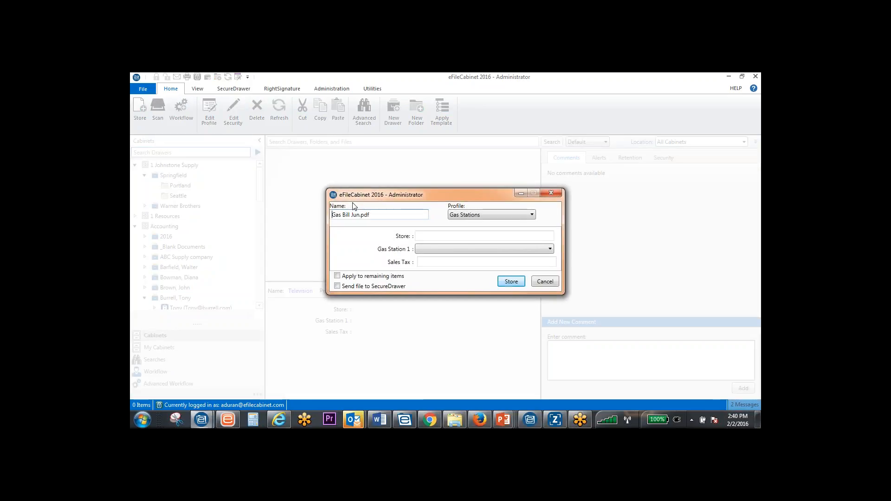
{"action": "left_click", "coordinate": [511, 282]}
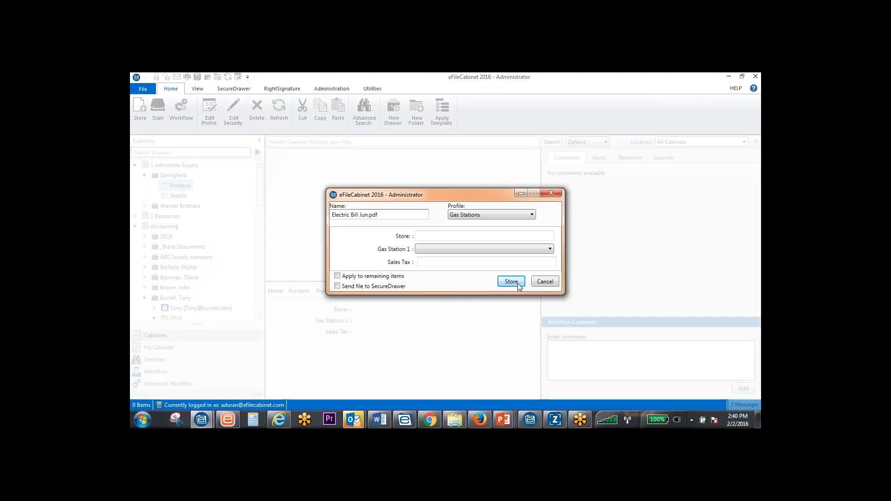
{"action": "key", "text": "Return"}
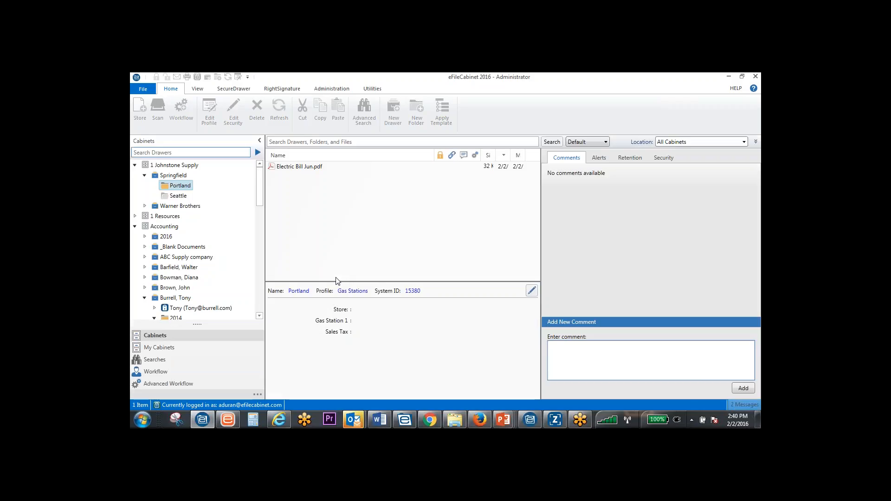
{"action": "left_click", "coordinate": [296, 167]}
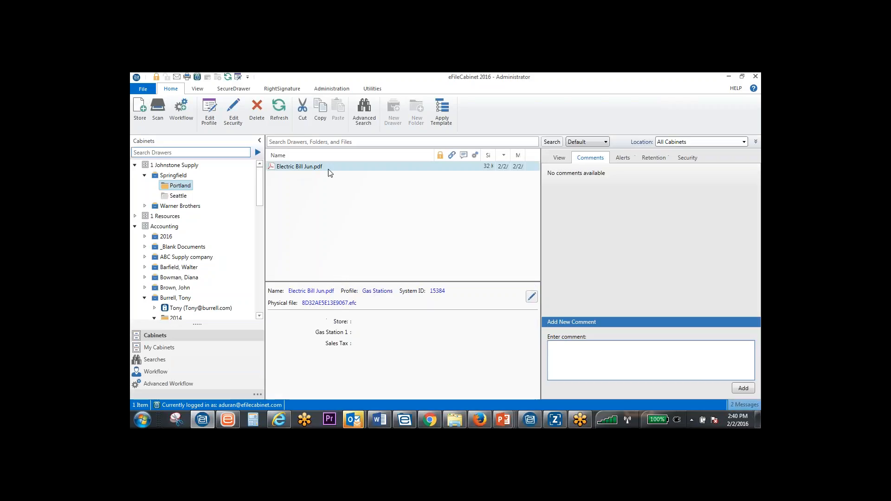
{"action": "left_click", "coordinate": [559, 157]}
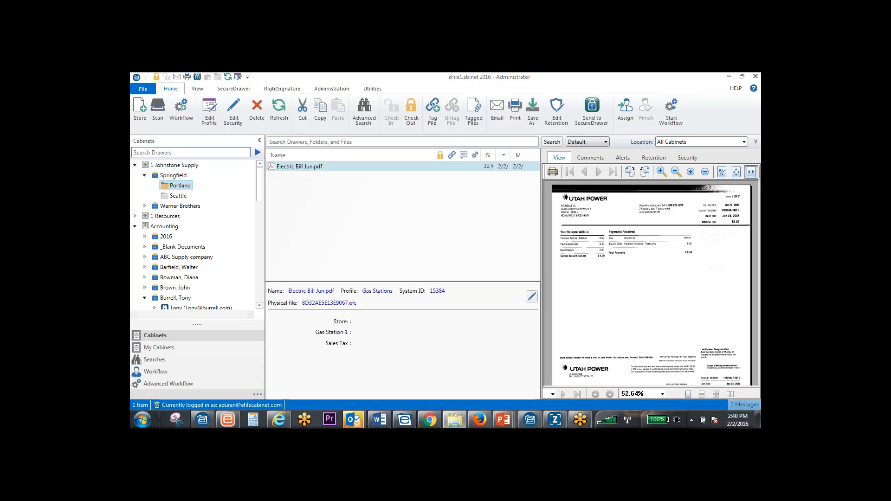
Store Tax Return.pdf in the Portland folder as a second document and preview it
{"action": "left_click_drag", "start_coordinate": [760, 230], "coordinate": [443, 229]}
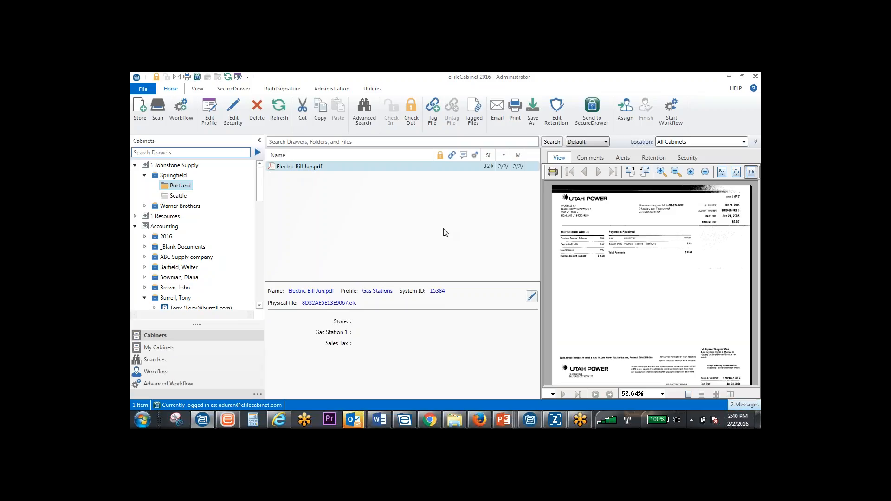
{"action": "left_click", "coordinate": [511, 281]}
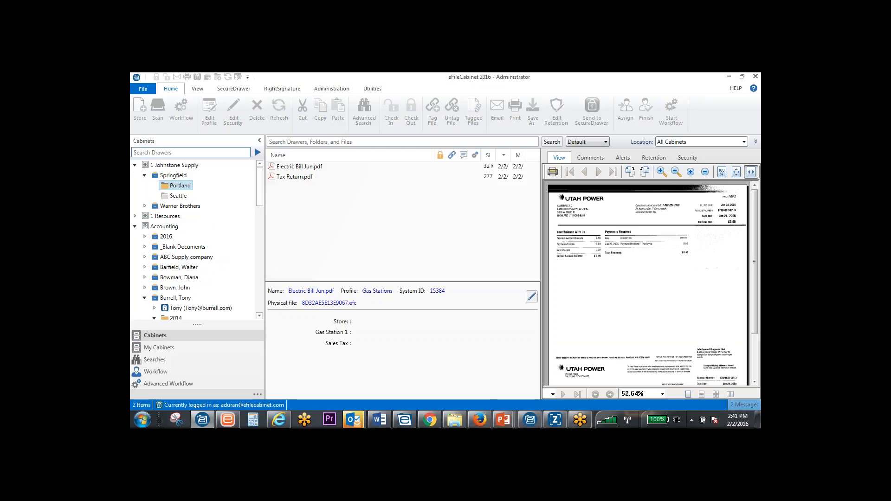
{"action": "left_click", "coordinate": [291, 179]}
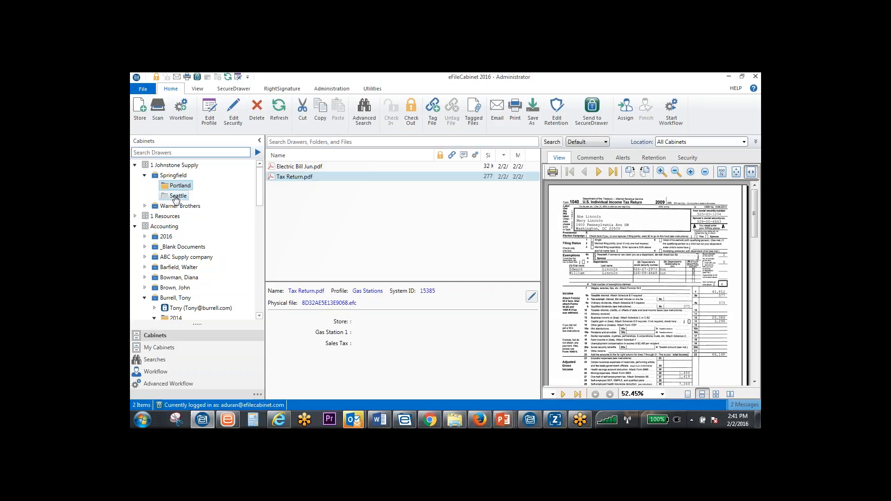
Store Tax Return.pdf in Springfield's Seattle folder with the Gas Stations profile and select it for preview
{"action": "left_click", "coordinate": [180, 195]}
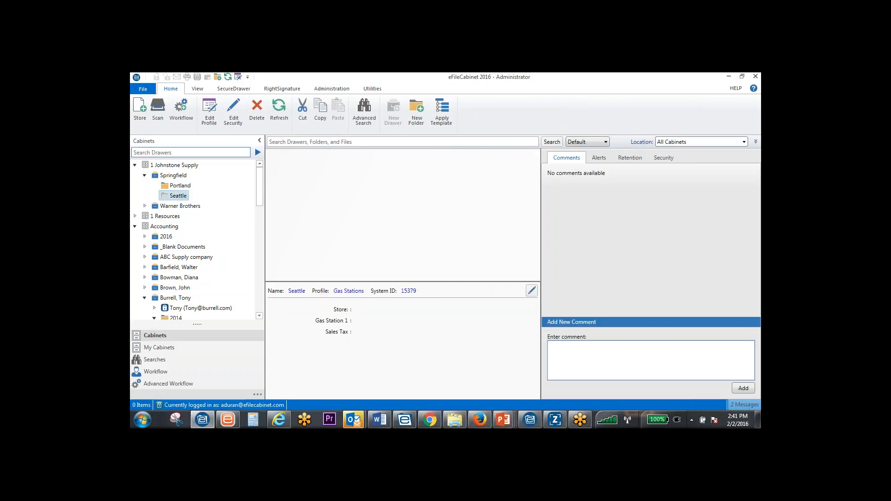
{"action": "left_click_drag", "start_coordinate": [500, 196], "coordinate": [456, 199]}
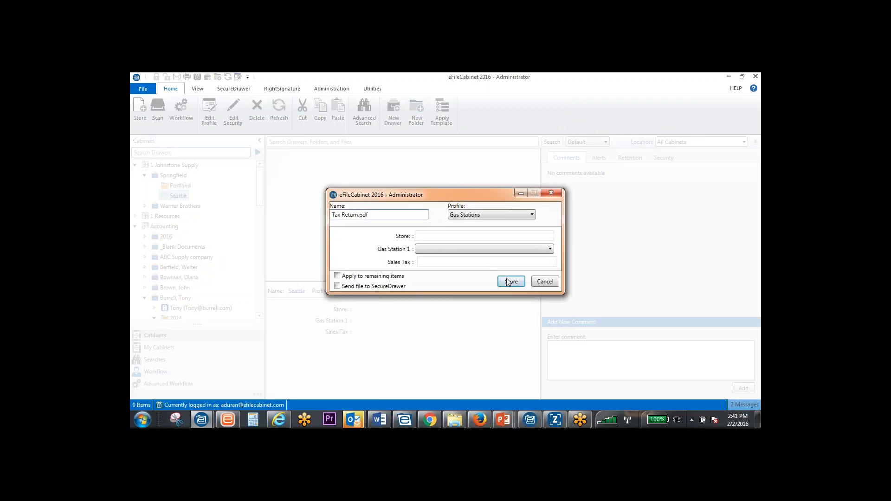
{"action": "left_click", "coordinate": [510, 281]}
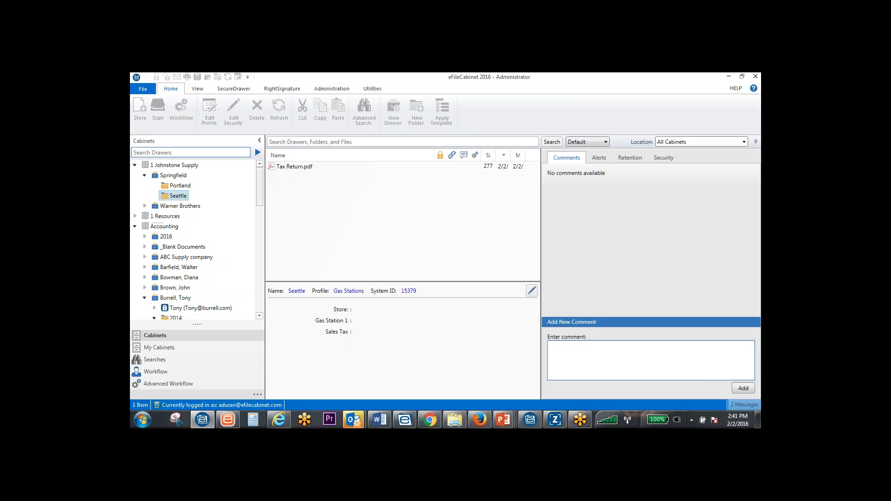
{"action": "left_click", "coordinate": [291, 168]}
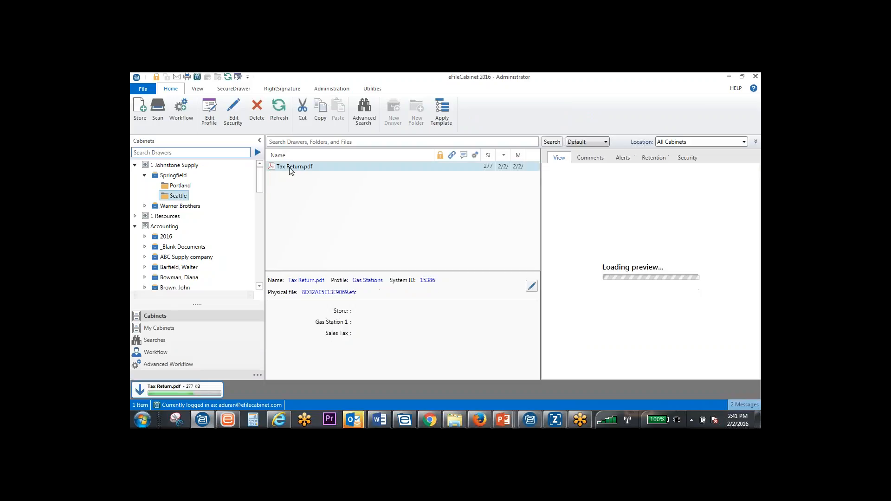
Return to the Portland folder and look through the preview of its Tax Return.pdf
{"action": "left_click", "coordinate": [175, 187]}
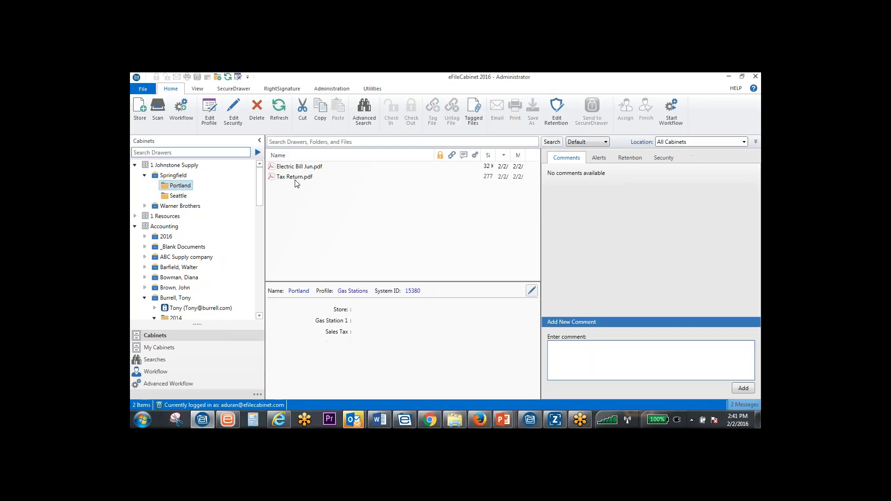
{"action": "left_click", "coordinate": [297, 180]}
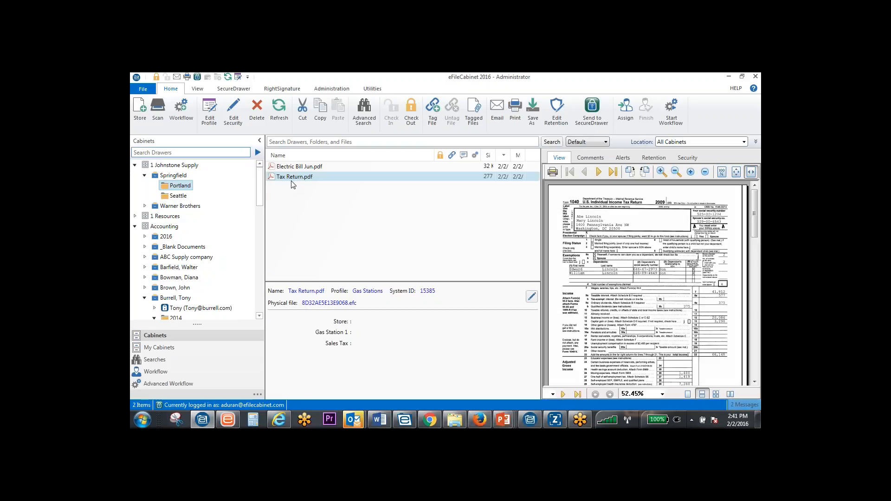
{"action": "scroll", "coordinate": [278, 182], "scroll_direction": "down", "scroll_amount": 2}
{"action": "scroll", "coordinate": [278, 181], "scroll_direction": "up", "scroll_amount": 1}
{"action": "scroll", "coordinate": [279, 182], "scroll_direction": "up", "scroll_amount": 1}
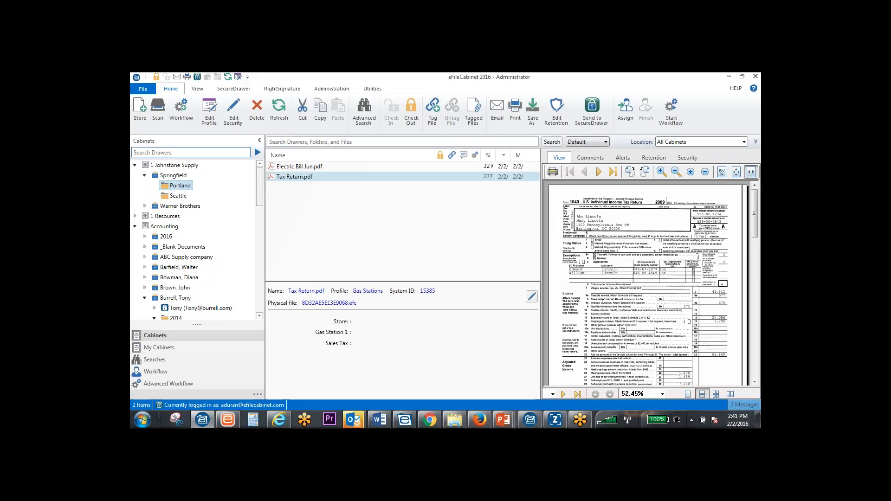
Edit the profile of Electric Bill Jun.pdf in the Portland folder and choose the Johnstone Supply profile
{"action": "left_click", "coordinate": [292, 168]}
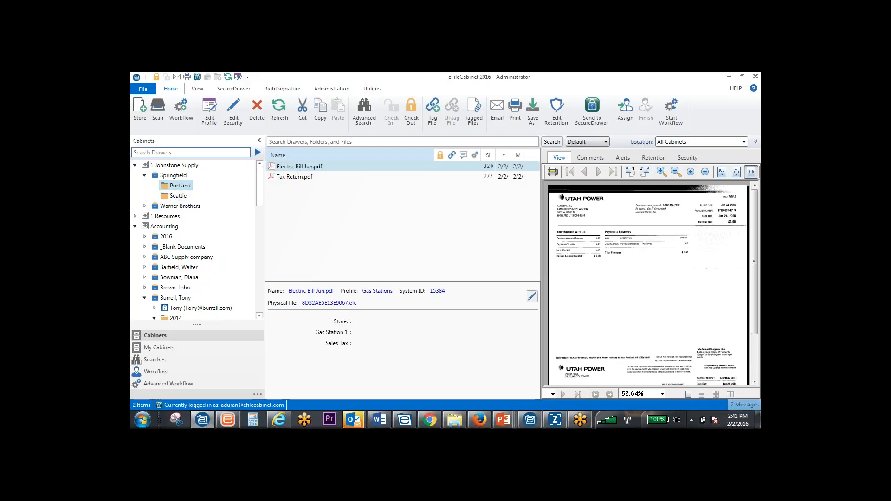
{"action": "left_click", "coordinate": [531, 296]}
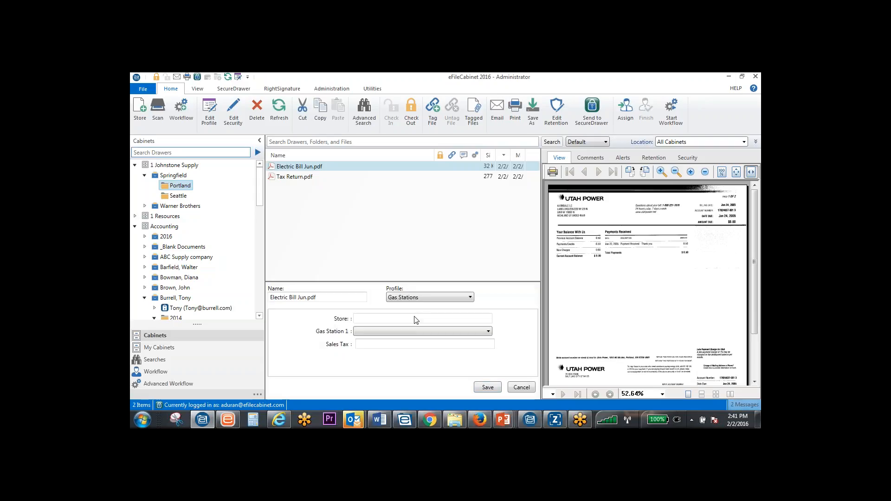
{"action": "left_click", "coordinate": [418, 298]}
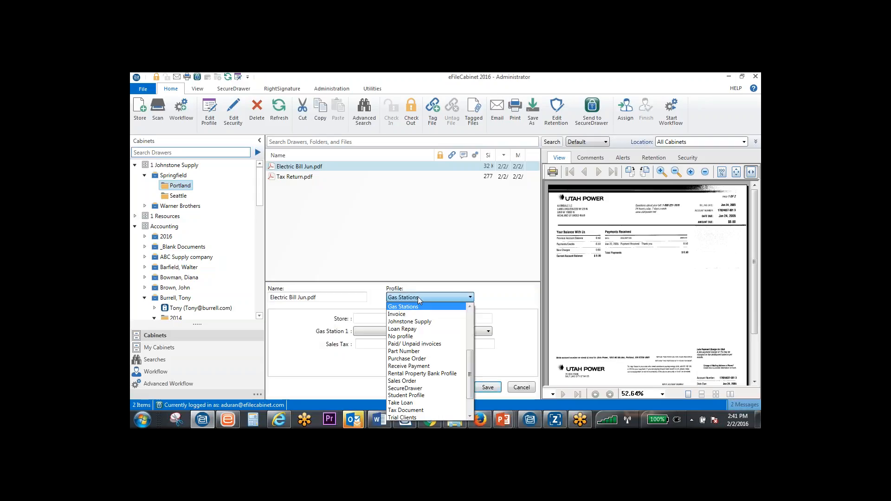
{"action": "left_click", "coordinate": [417, 321]}
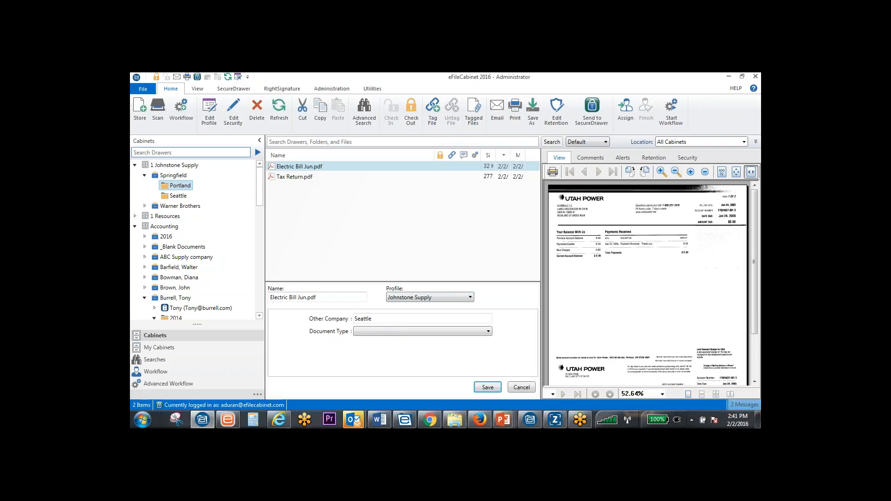
Set the document type of Electric Bill Jun.pdf to Financial docs and save its profile
{"action": "left_click", "coordinate": [387, 330]}
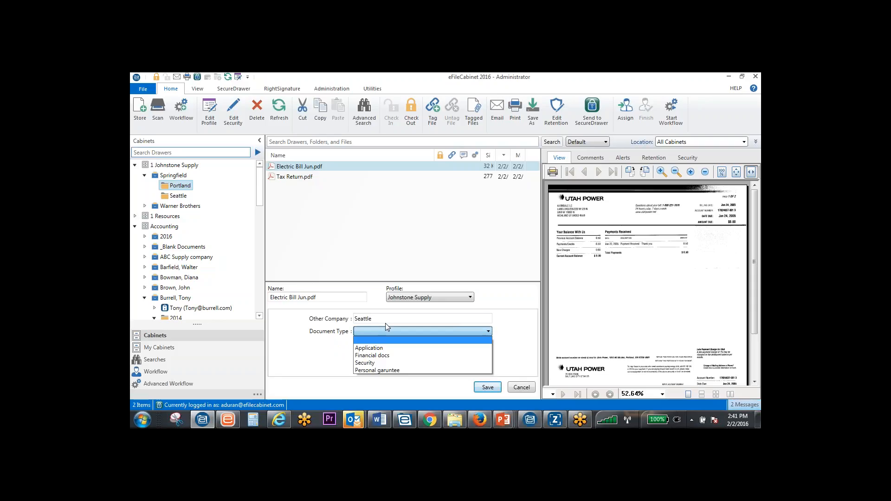
{"action": "left_click", "coordinate": [381, 355]}
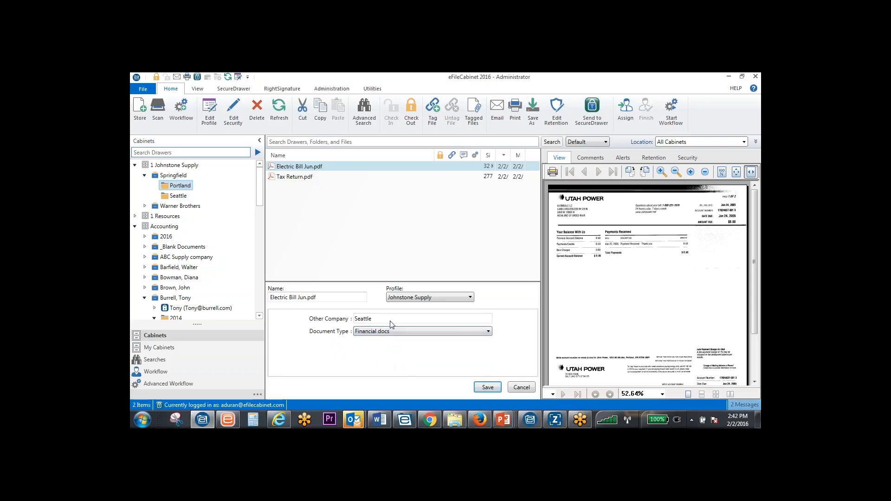
{"action": "left_click", "coordinate": [487, 388]}
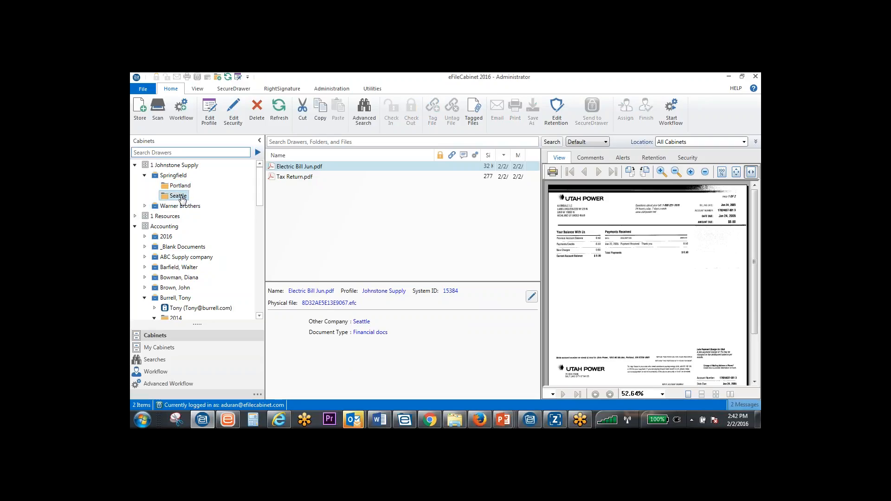
Search all cabinets for "seattle" and preview Electric Bill Jun.pdf from the results
{"action": "left_click", "coordinate": [179, 196]}
{"action": "left_click", "coordinate": [181, 185]}
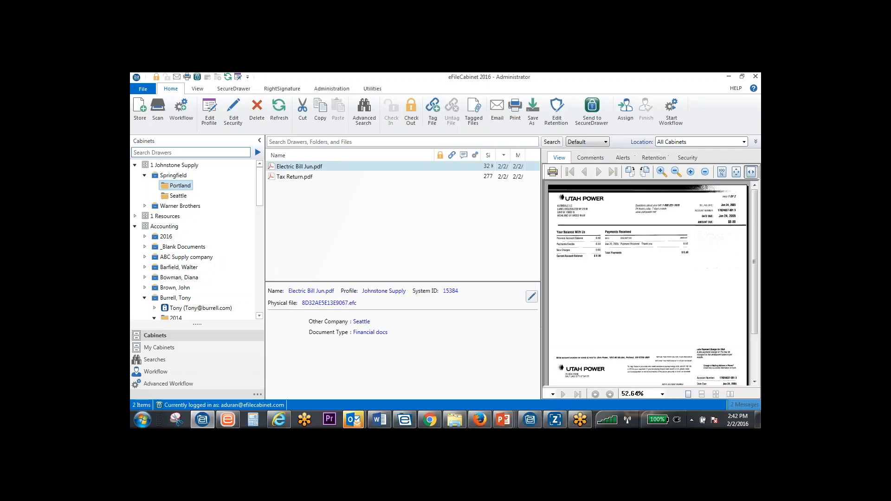
{"action": "type", "text": "seattle"}
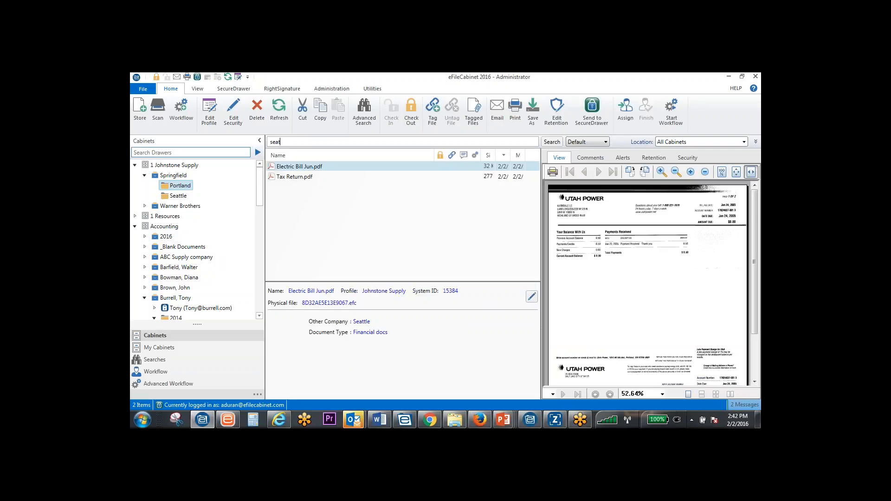
{"action": "key", "text": "Return"}
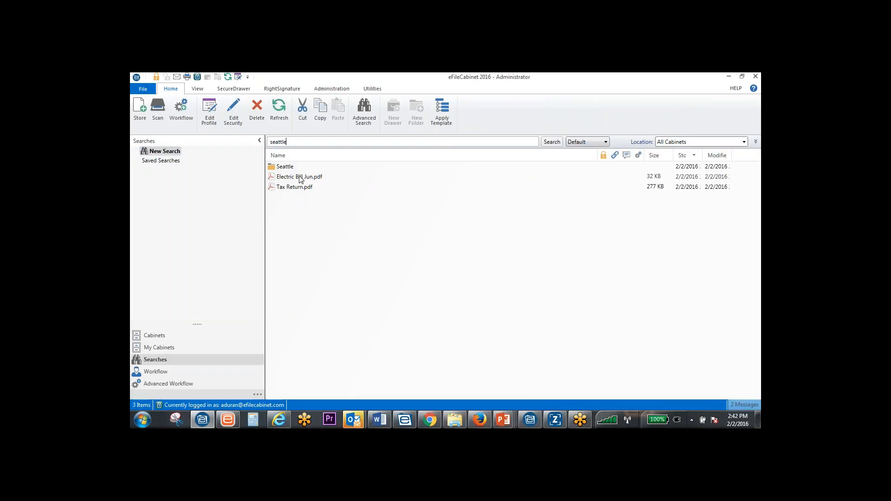
{"action": "left_click", "coordinate": [300, 178]}
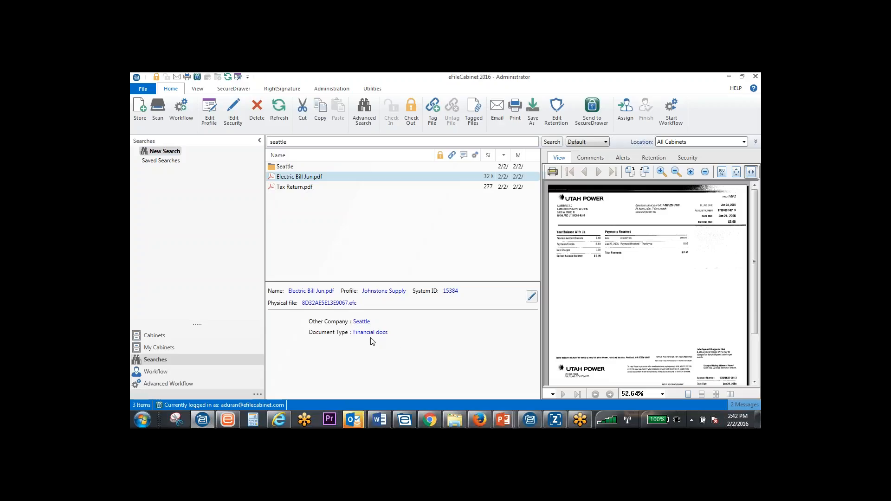
Return to the cabinets, collapse the Accounting cabinet and preview Electric Bill Jun.pdf in the Portland folder
{"action": "left_click", "coordinate": [167, 339]}
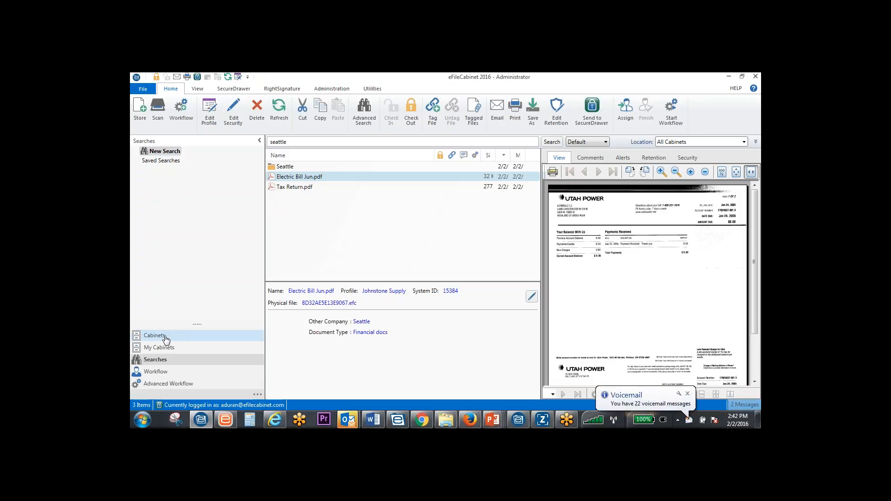
{"action": "double_click", "coordinate": [167, 228]}
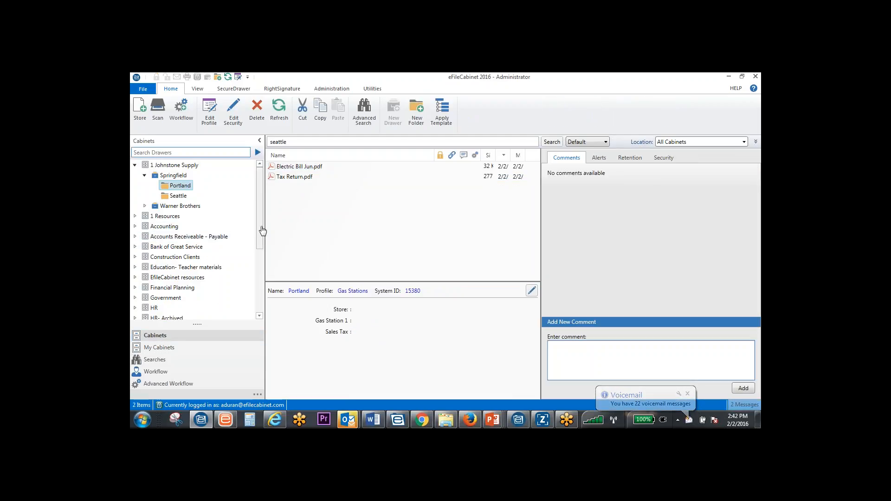
{"action": "left_click", "coordinate": [307, 166]}
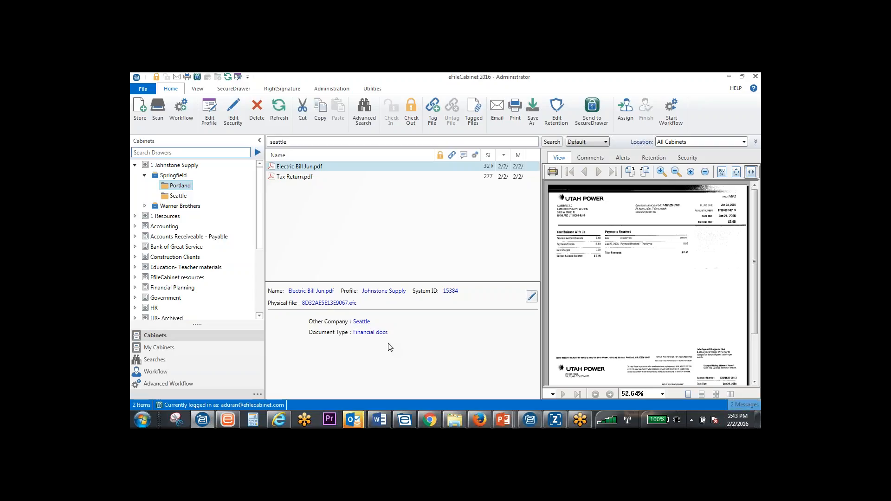
Switch to Word and start storing Speed Rope (1).docx in eFileCabinet with Springfield's Portland folder as destination
{"action": "mouse_move", "coordinate": [390, 424]}
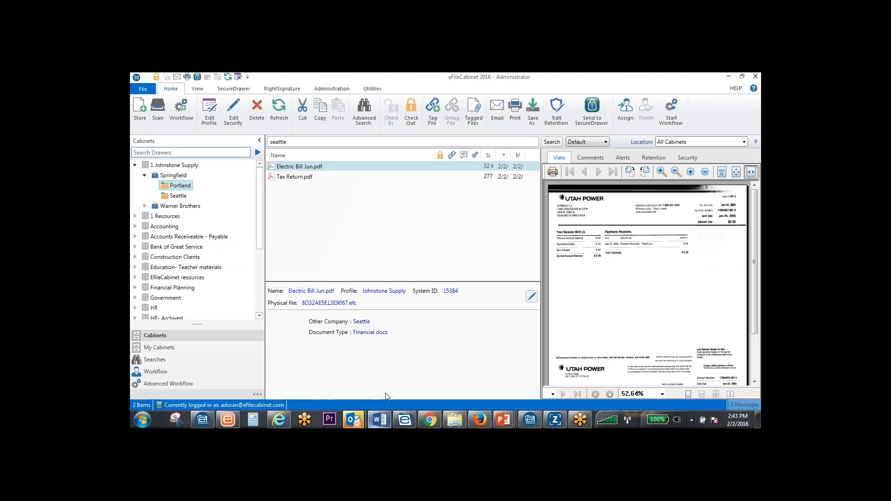
{"action": "left_click", "coordinate": [387, 420]}
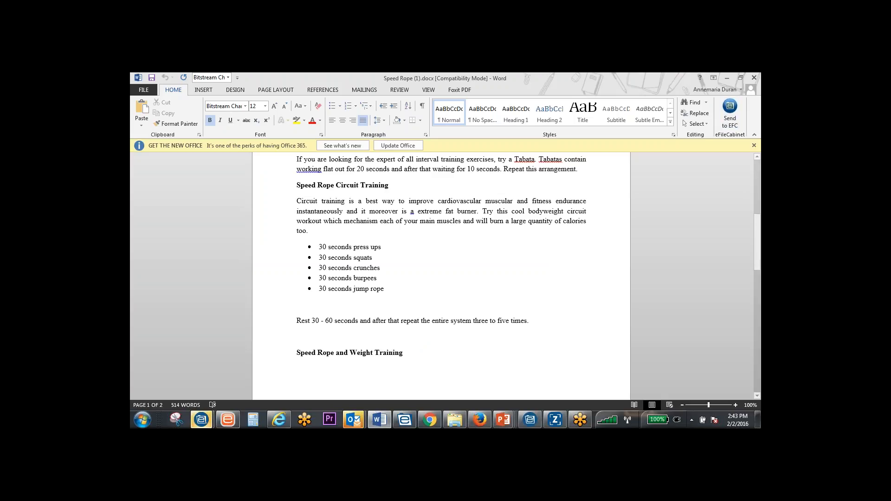
{"action": "mouse_move", "coordinate": [203, 420]}
{"action": "left_click", "coordinate": [299, 383]}
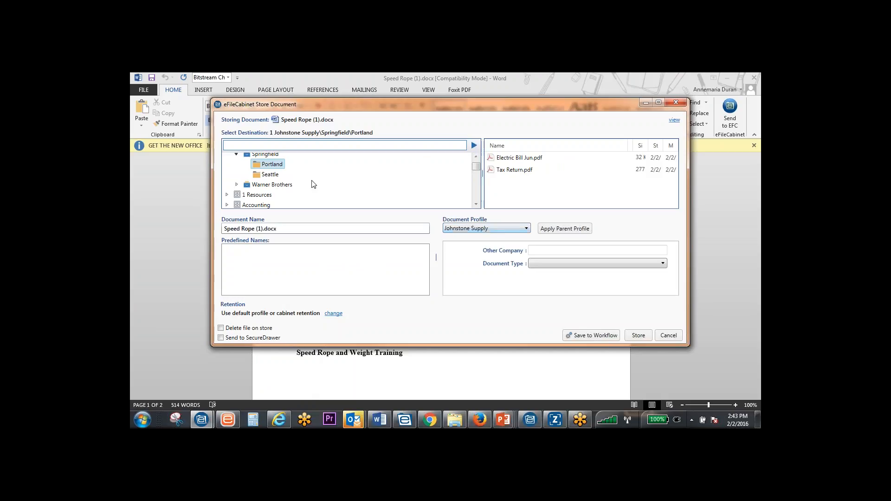
{"action": "left_click_drag", "start_coordinate": [271, 166], "coordinate": [272, 168]}
Choose the Invoice profile for Speed Rope (1).docx
{"action": "left_click", "coordinate": [524, 229]}
{"action": "scroll", "coordinate": [478, 288], "scroll_direction": "up", "scroll_amount": 3}
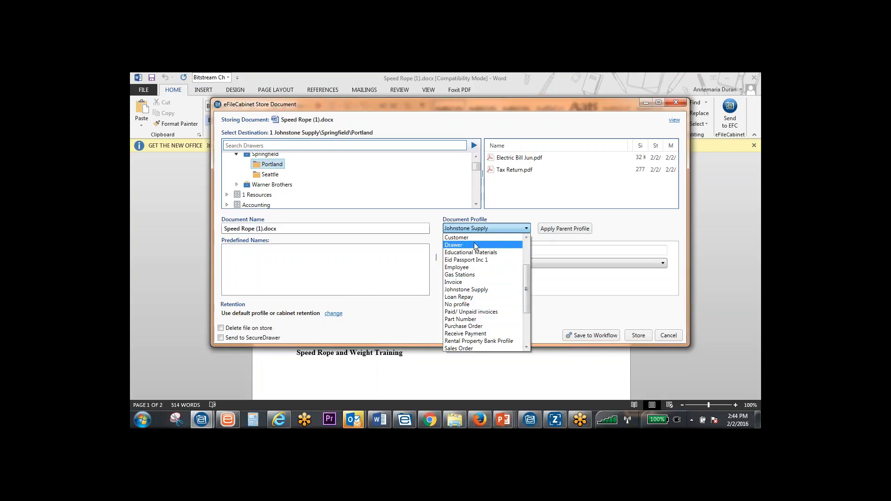
{"action": "left_click", "coordinate": [483, 288]}
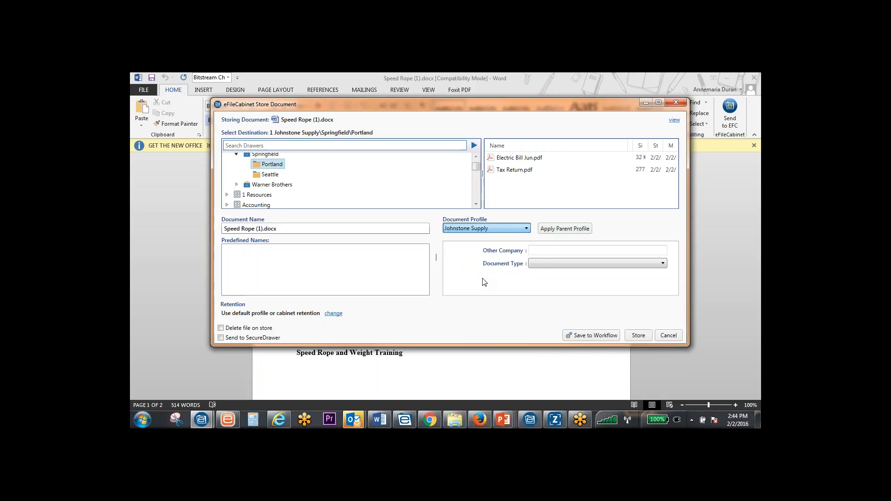
{"action": "left_click", "coordinate": [487, 231]}
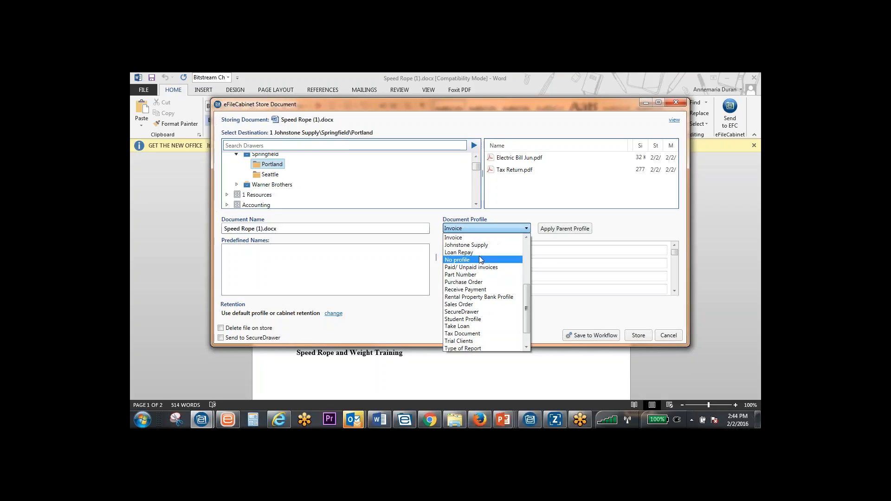
{"action": "left_click", "coordinate": [467, 239]}
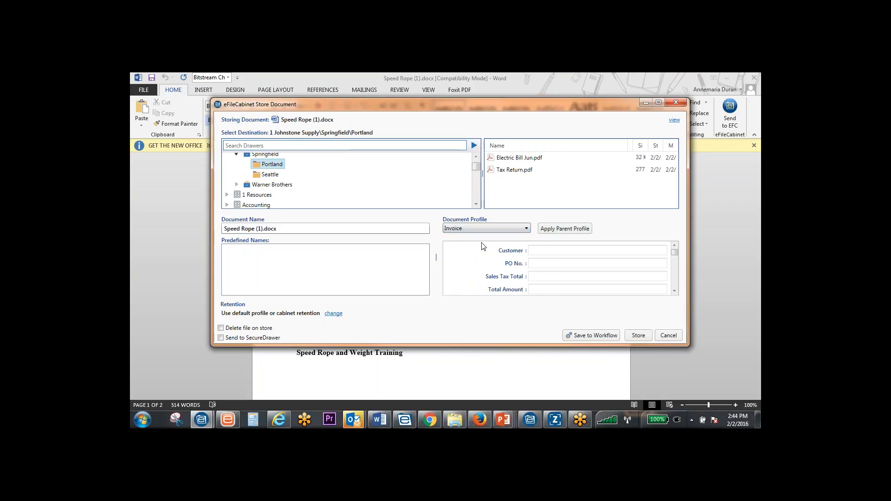
Look through the Invoice profile fields of Speed Rope (1).docx and enter an invoice number
{"action": "scroll", "coordinate": [570, 274], "scroll_direction": "down", "scroll_amount": 3}
{"action": "scroll", "coordinate": [570, 273], "scroll_direction": "down", "scroll_amount": 4}
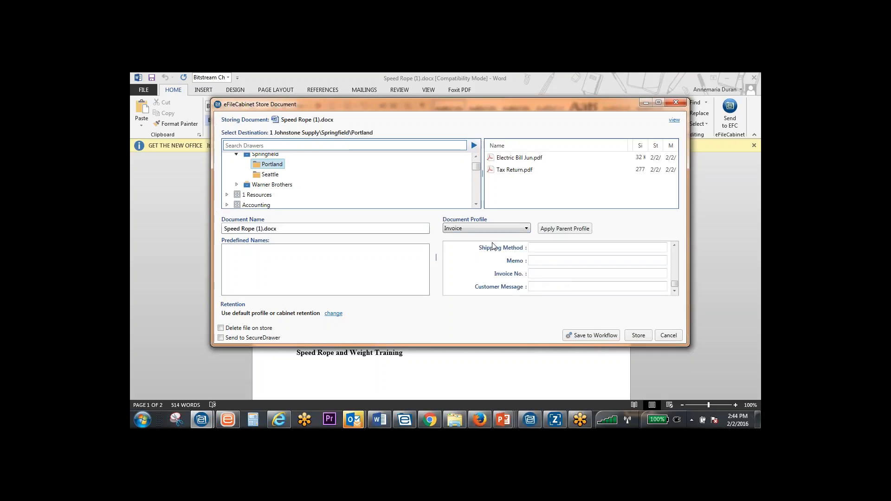
{"action": "left_click", "coordinate": [478, 230]}
{"action": "left_click", "coordinate": [477, 230]}
{"action": "left_click", "coordinate": [552, 274]}
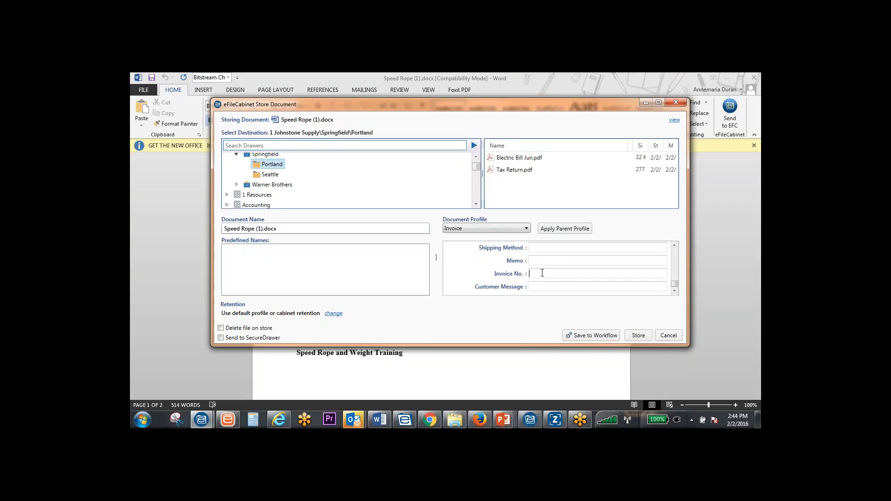
{"action": "type", "text": "123456789"}
Switch to eFileCabinet and edit the Portland folder's Gas Stations profile with Store 123456789 and Gas Station 1 Texaco, saving the changes
{"action": "left_click", "coordinate": [203, 420]}
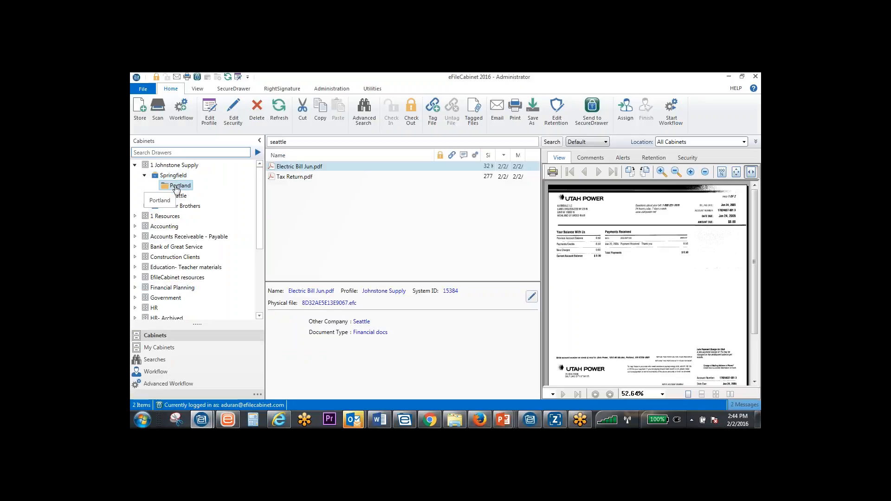
{"action": "left_click", "coordinate": [176, 187]}
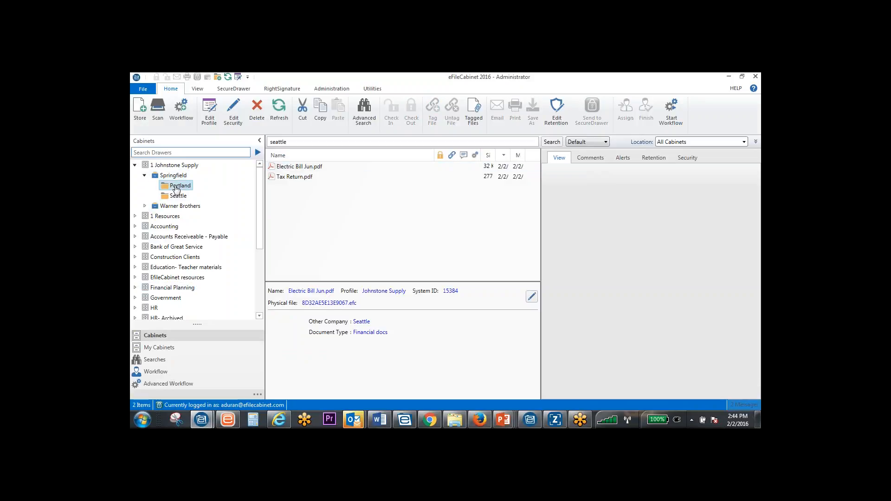
{"action": "left_click", "coordinate": [531, 292]}
{"action": "left_click", "coordinate": [409, 299]}
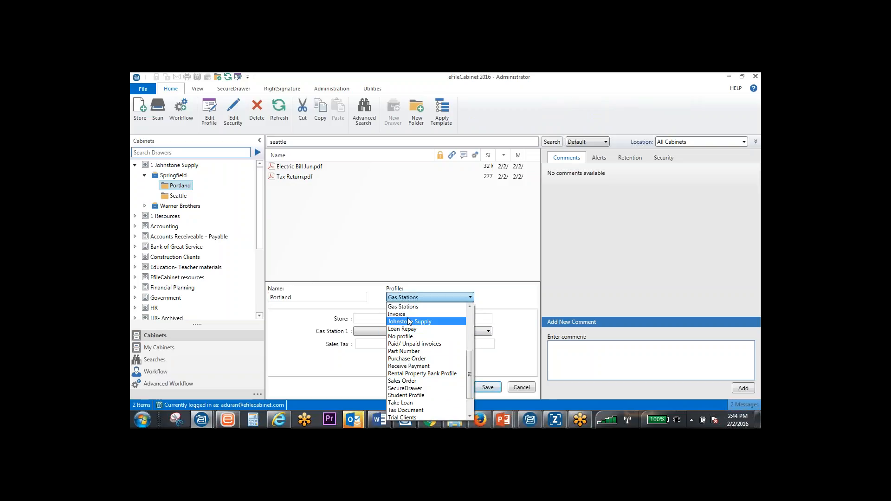
{"action": "left_click", "coordinate": [402, 307]}
{"action": "type", "text": "123456789"}
{"action": "left_click", "coordinate": [391, 335]}
{"action": "left_click", "coordinate": [388, 356]}
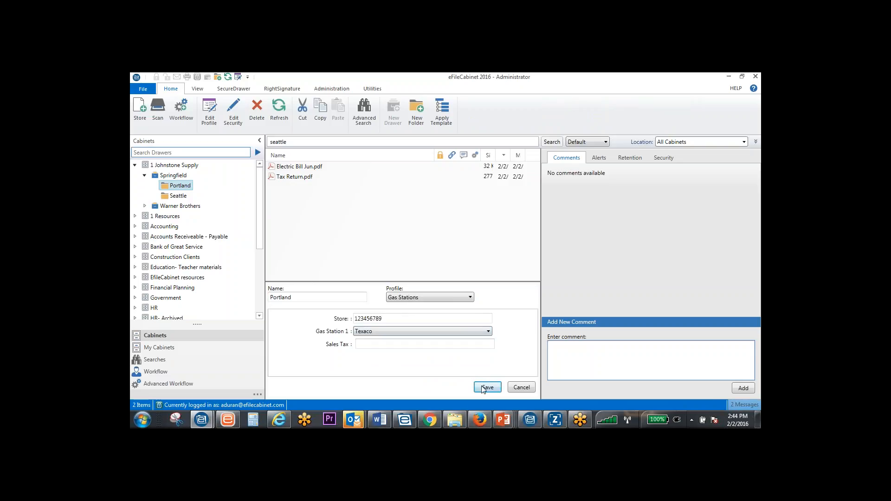
{"action": "left_click", "coordinate": [485, 387]}
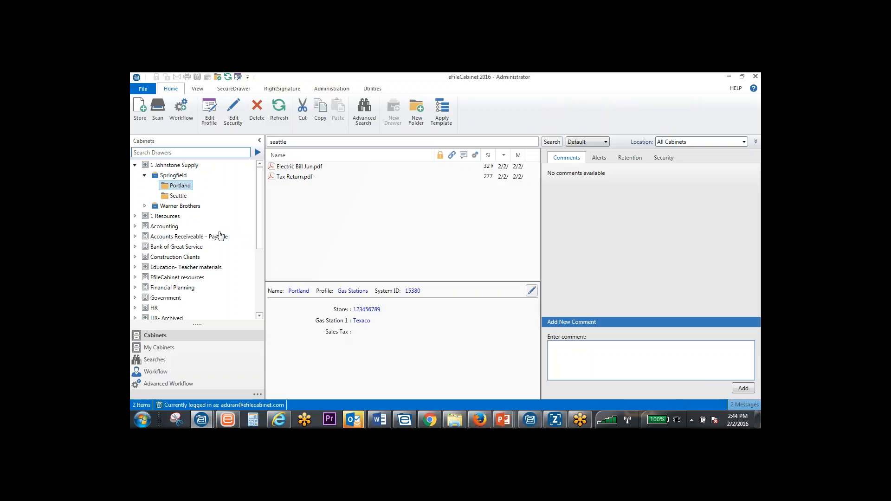
Return to storing Speed Rope (1).docx and apply the parent folder's profile to it
{"action": "mouse_move", "coordinate": [210, 416]}
{"action": "left_click", "coordinate": [310, 379]}
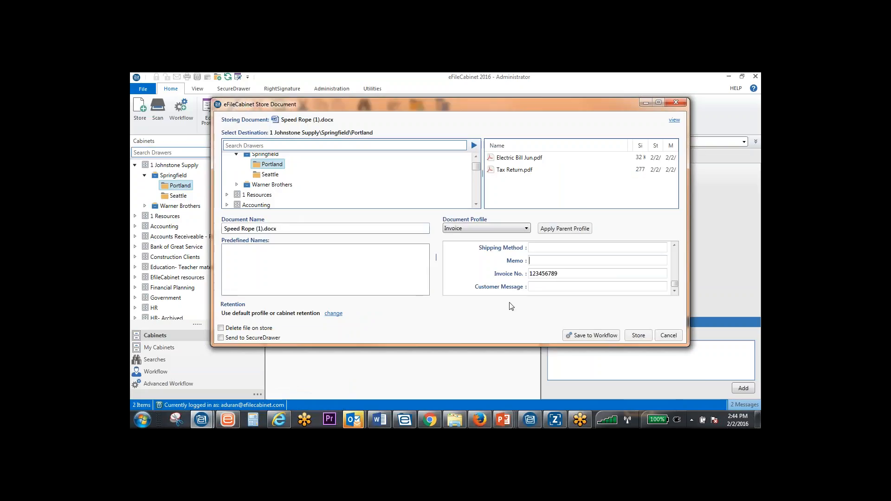
{"action": "left_click", "coordinate": [571, 229]}
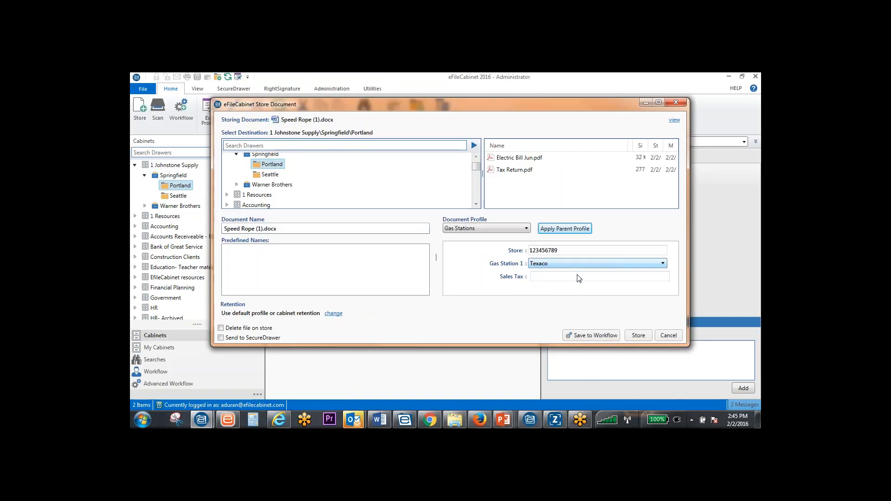
{"action": "left_click", "coordinate": [564, 280]}
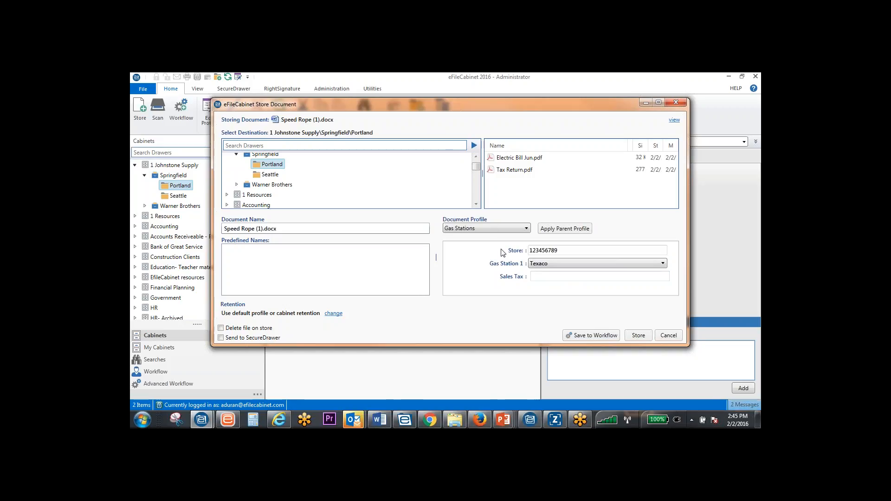
Set the destination to Blank Documents - Retirement Plan in the Permanent Folder of a client's drawer in the Accounting cabinet
{"action": "scroll", "coordinate": [398, 189], "scroll_direction": "up", "scroll_amount": 2}
{"action": "scroll", "coordinate": [379, 190], "scroll_direction": "down", "scroll_amount": 5}
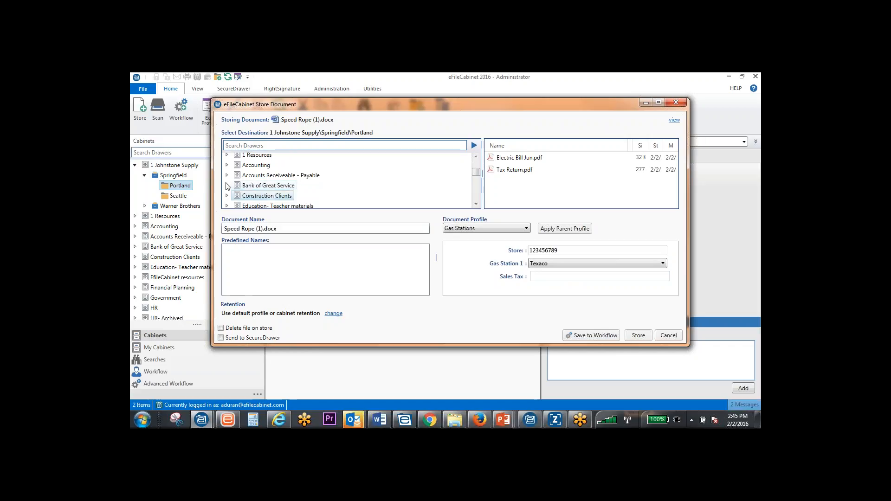
{"action": "left_click", "coordinate": [227, 165]}
{"action": "scroll", "coordinate": [237, 181], "scroll_direction": "down", "scroll_amount": 4}
{"action": "left_click", "coordinate": [252, 200]}
{"action": "left_click", "coordinate": [237, 200]}
{"action": "scroll", "coordinate": [283, 196], "scroll_direction": "down", "scroll_amount": 2}
{"action": "scroll", "coordinate": [283, 199], "scroll_direction": "down", "scroll_amount": 2}
{"action": "left_click", "coordinate": [253, 163]}
{"action": "left_click", "coordinate": [246, 162]}
{"action": "left_click", "coordinate": [281, 173]}
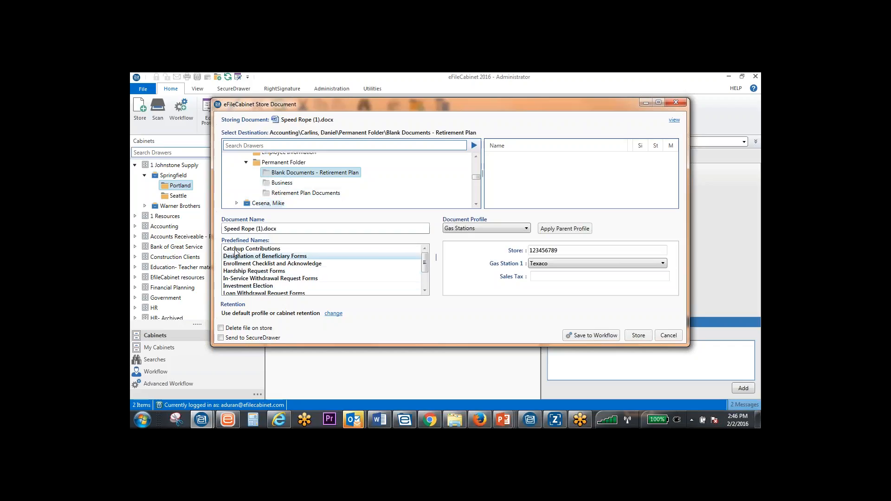
Name the document with the predefined name In-Service Withdrawal Request Forms
{"action": "mouse_move", "coordinate": [425, 264]}
{"action": "left_mouse_down"}
{"action": "mouse_move", "coordinate": [424, 287]}
{"action": "mouse_move", "coordinate": [419, 266]}
{"action": "left_mouse_up"}
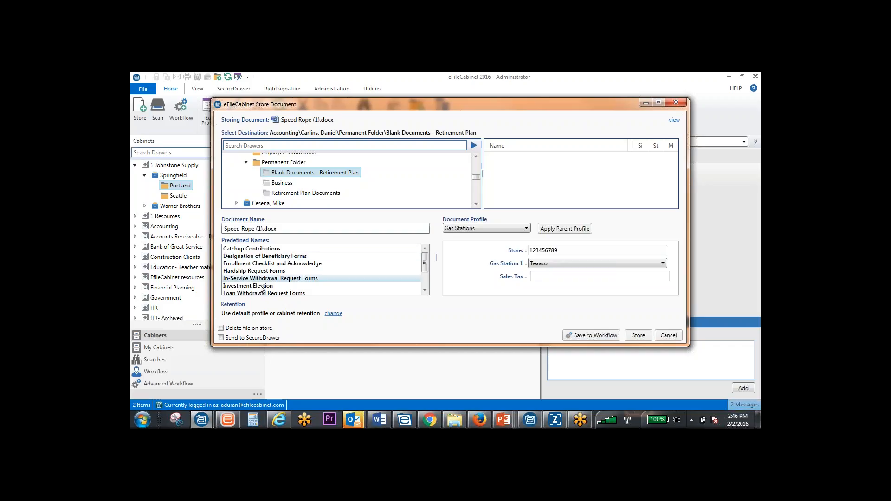
{"action": "left_click", "coordinate": [248, 263]}
{"action": "left_click", "coordinate": [246, 257]}
{"action": "left_click", "coordinate": [261, 279]}
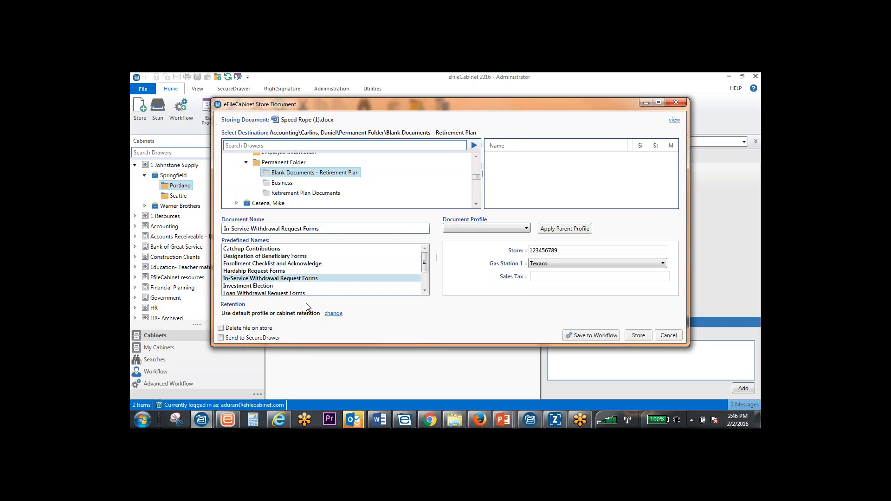
Try to store the document with the Johnstone Supply profile, Document Type Security and Other Company Asd
{"action": "left_click_drag", "start_coordinate": [476, 178], "coordinate": [475, 160]}
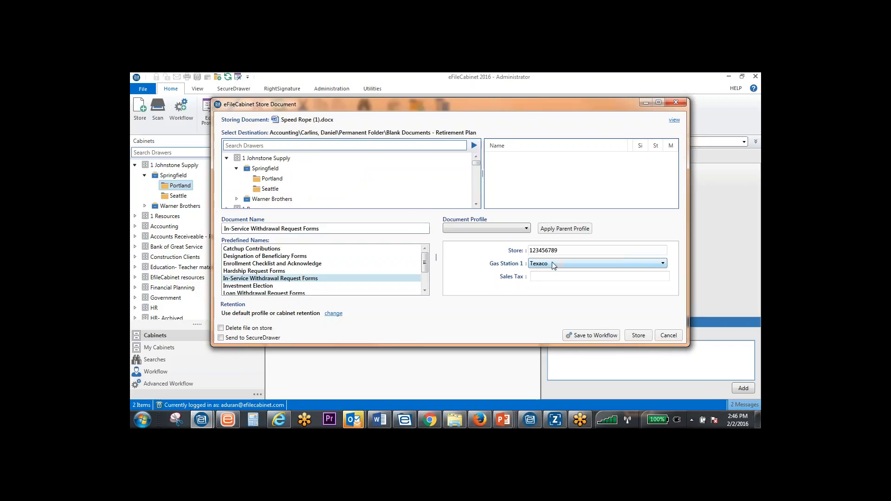
{"action": "left_click", "coordinate": [526, 228]}
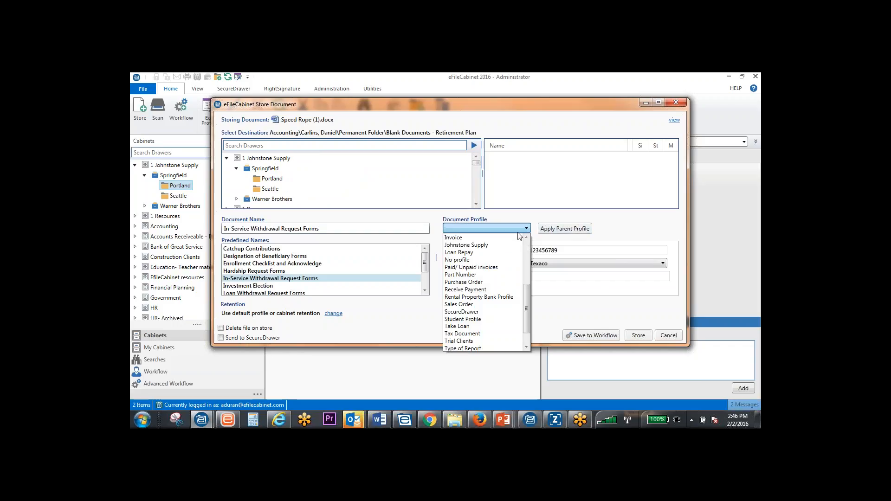
{"action": "left_click", "coordinate": [468, 245]}
{"action": "left_click", "coordinate": [546, 264]}
{"action": "left_click", "coordinate": [545, 297]}
{"action": "left_click", "coordinate": [543, 250]}
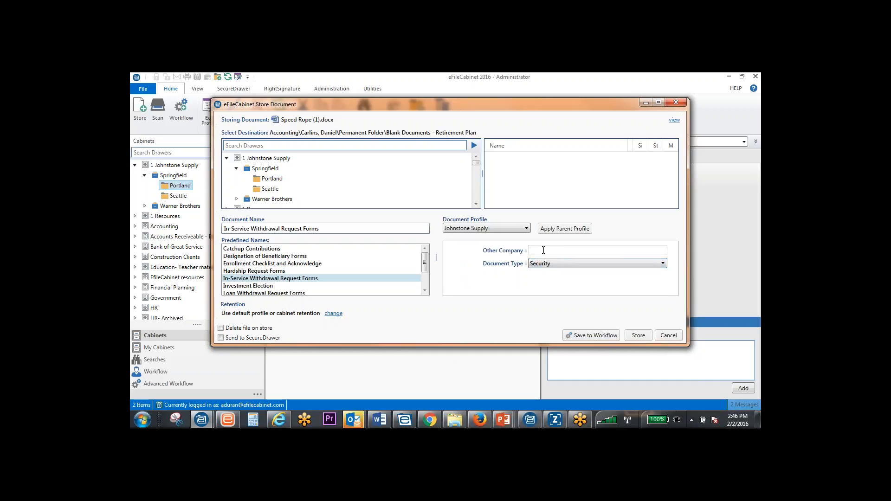
{"action": "type", "text": "Asd"}
{"action": "left_click", "coordinate": [634, 337]}
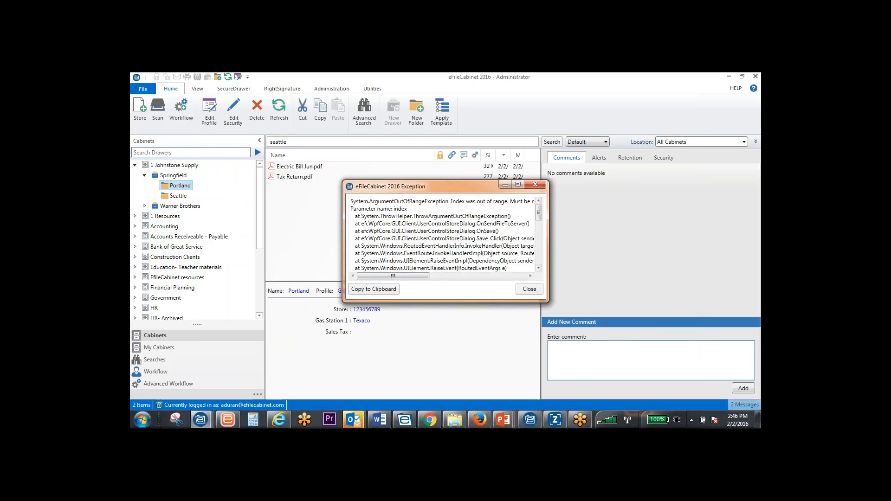
Close the exception report and switch to eFileCabinet Online and Chrome
{"action": "left_click", "coordinate": [536, 289]}
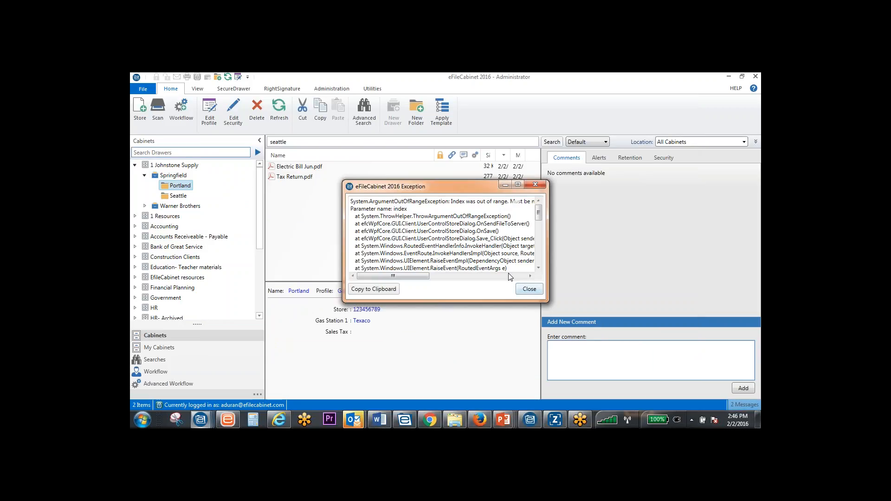
{"action": "left_click", "coordinate": [536, 184]}
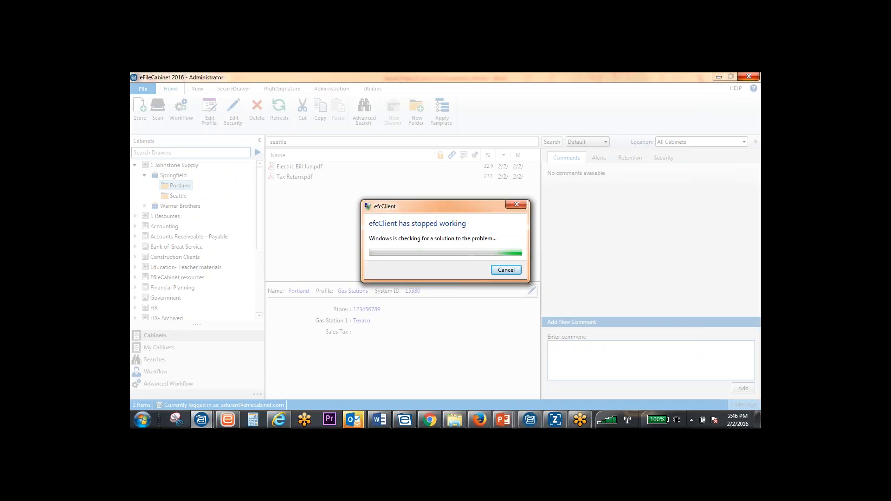
{"action": "left_click", "coordinate": [404, 420]}
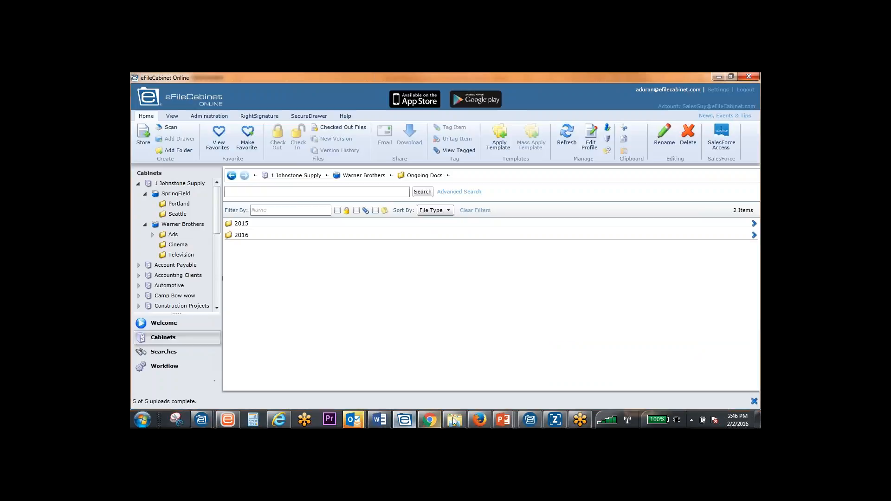
{"action": "left_click", "coordinate": [430, 420]}
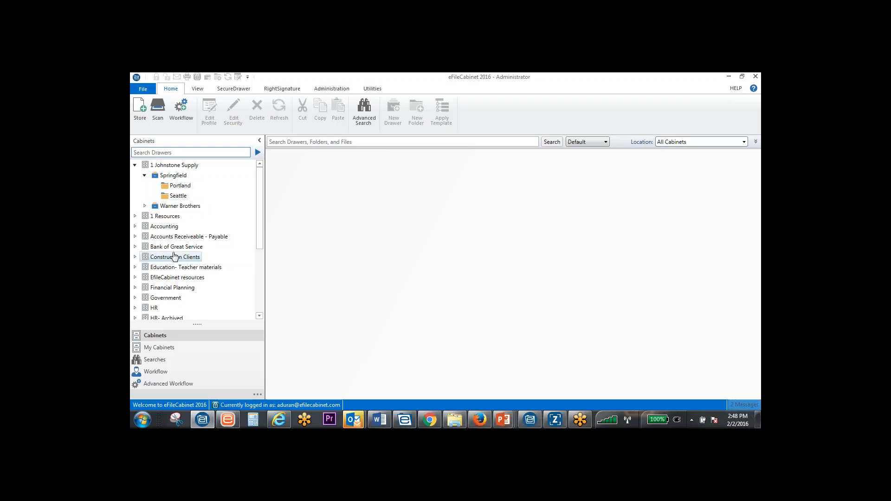
Expand the Accounting cabinet and two client drawers in it to compare their folder structures
{"action": "left_click", "coordinate": [135, 226]}
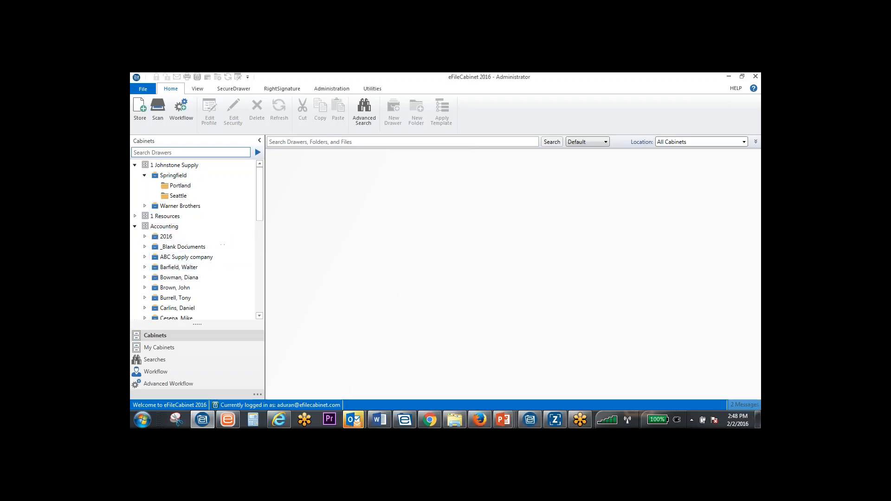
{"action": "scroll", "coordinate": [258, 224], "scroll_direction": "down", "scroll_amount": 1}
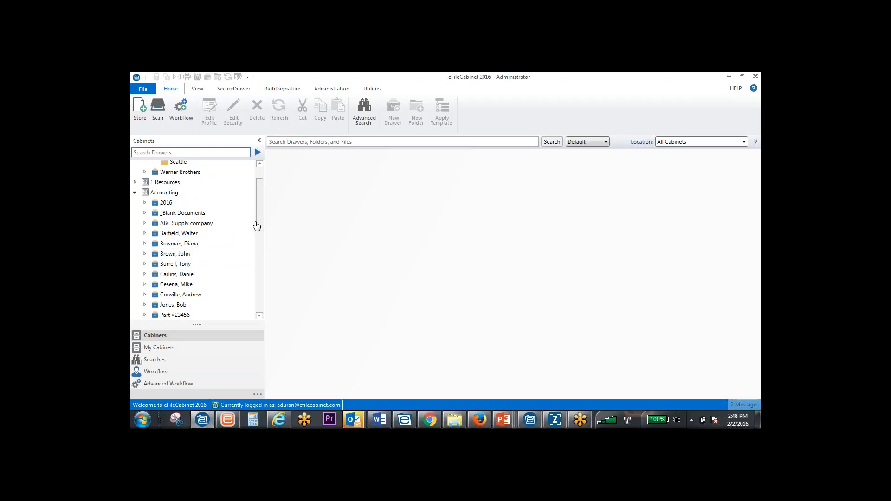
{"action": "scroll", "coordinate": [257, 224], "scroll_direction": "down", "scroll_amount": 1}
{"action": "left_click", "coordinate": [144, 247]}
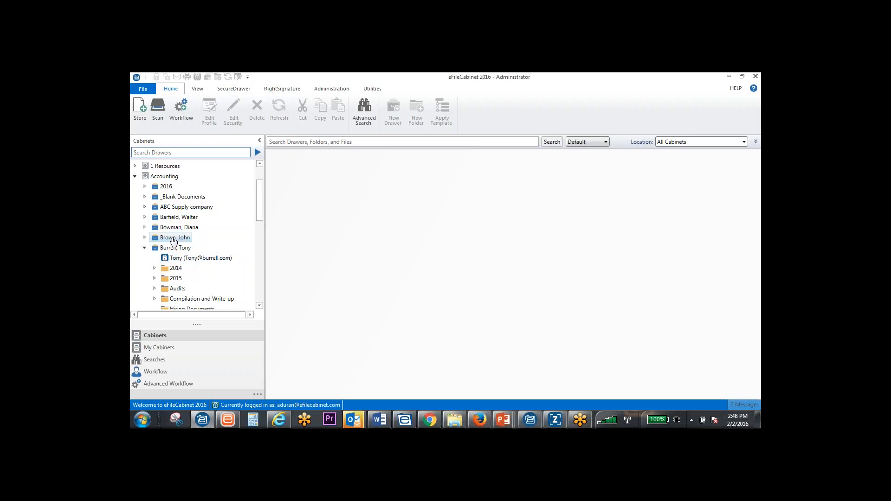
{"action": "left_click", "coordinate": [144, 237]}
{"action": "scroll", "coordinate": [193, 266], "scroll_direction": "down", "scroll_amount": 3}
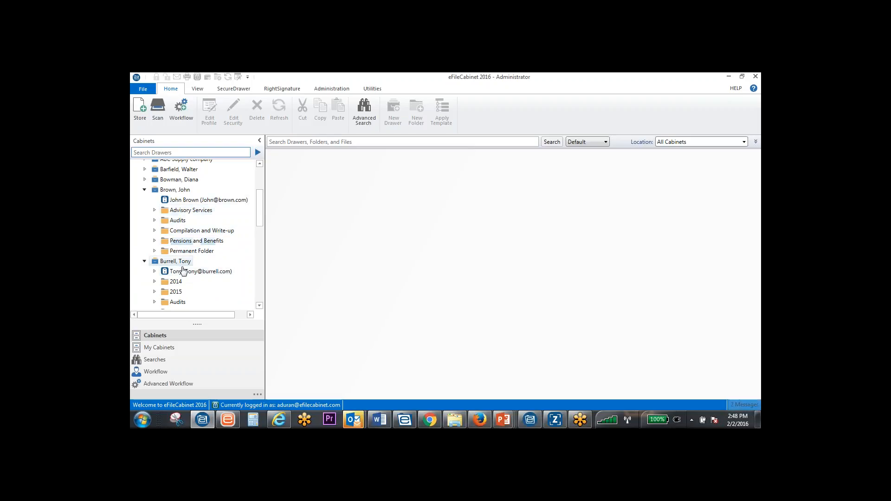
{"action": "scroll", "coordinate": [176, 272], "scroll_direction": "down", "scroll_amount": 1}
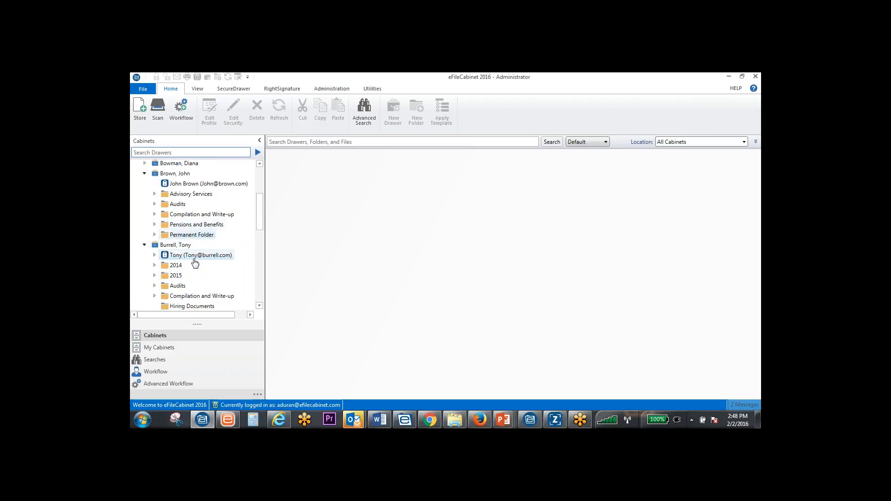
Examine the remaining folders of the two client drawers and collapse the Accounting cabinet
{"action": "left_click", "coordinate": [210, 215]}
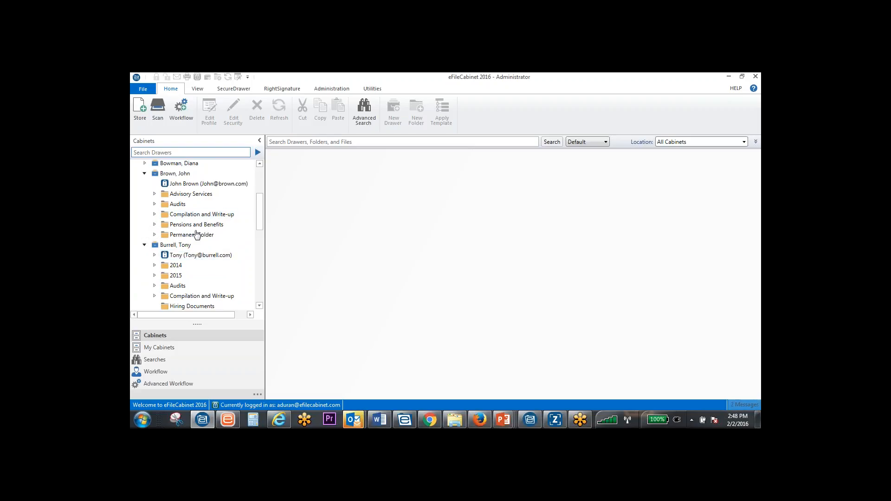
{"action": "scroll", "coordinate": [155, 201], "scroll_direction": "up", "scroll_amount": 1}
{"action": "left_click", "coordinate": [155, 200]}
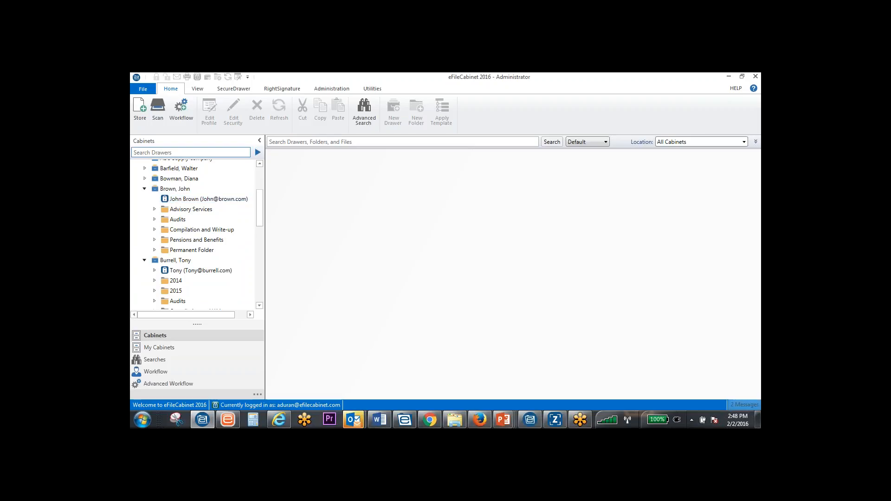
{"action": "left_click_drag", "start_coordinate": [260, 210], "coordinate": [259, 224]}
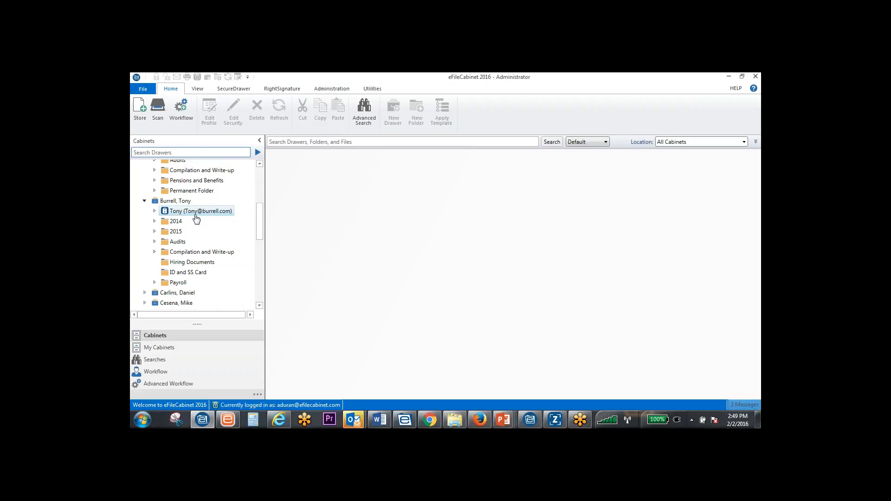
{"action": "scroll", "coordinate": [196, 218], "scroll_direction": "up", "scroll_amount": 5}
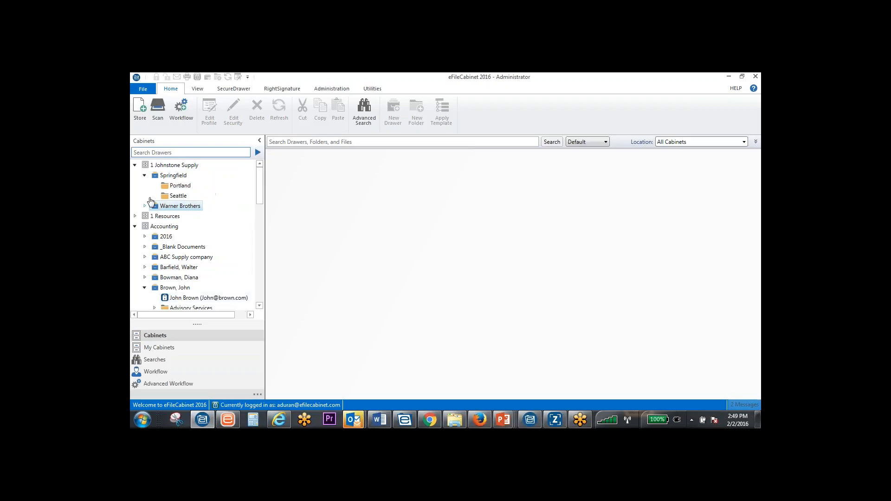
{"action": "left_click", "coordinate": [135, 226]}
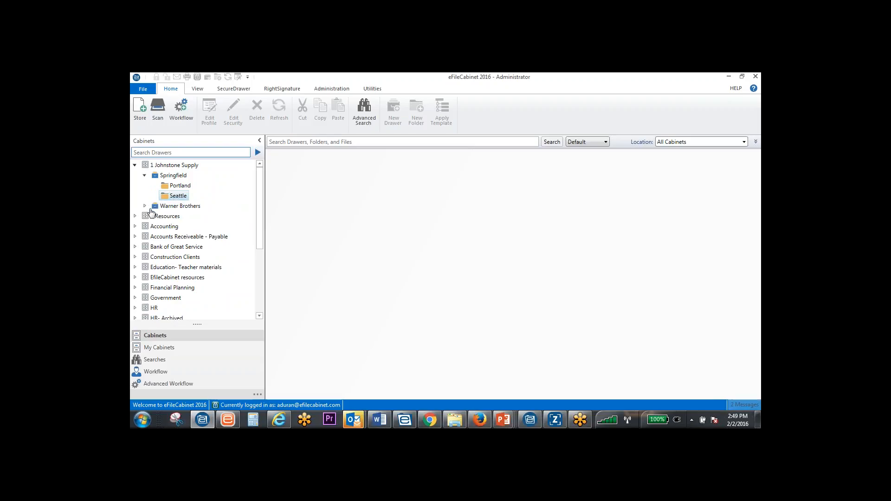
Search the drawers for a client's surname and clear the drawer search
{"action": "left_click", "coordinate": [161, 154]}
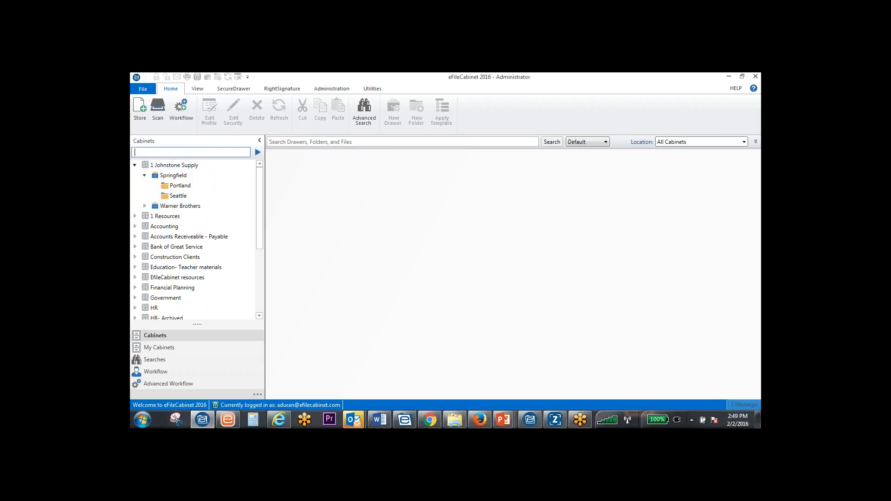
{"action": "left_click", "coordinate": [173, 176]}
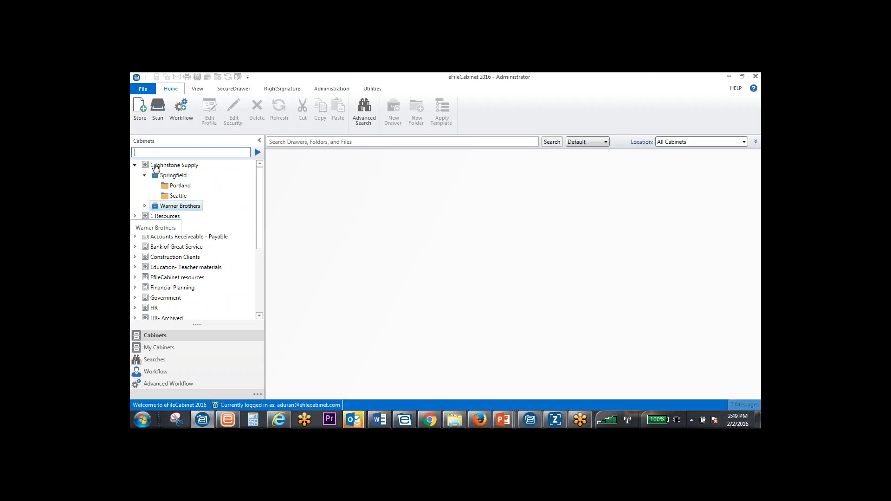
{"action": "type", "text": "smith"}
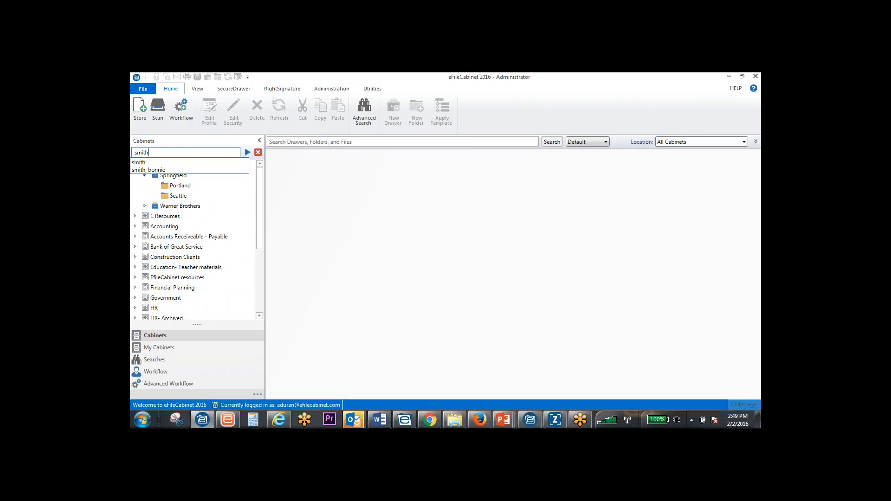
{"action": "key", "text": "Return"}
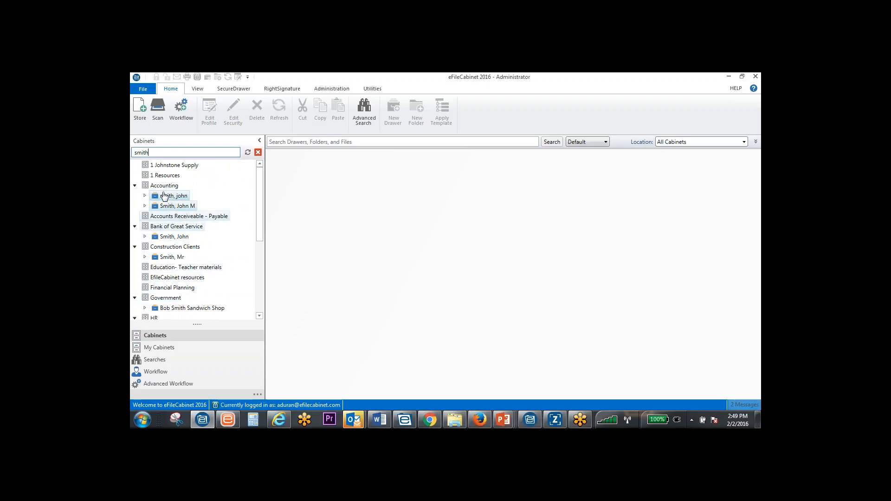
{"action": "left_click", "coordinate": [258, 152]}
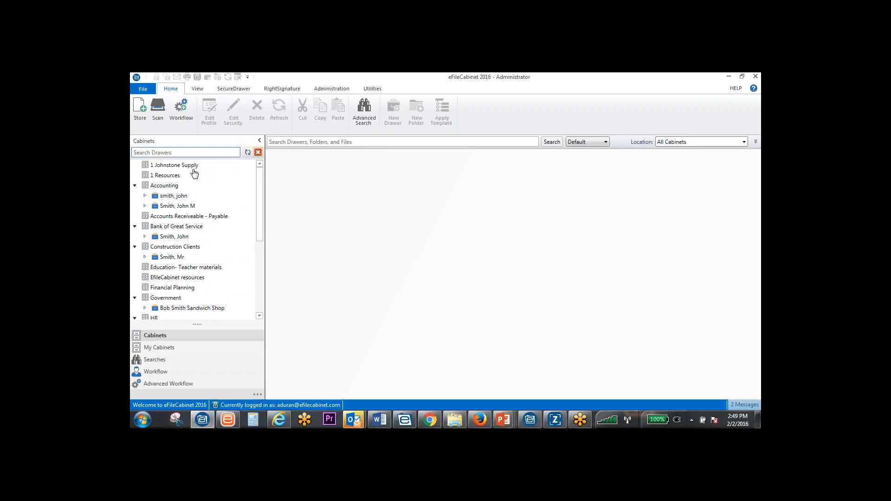
View the Portland folder in the Springfield drawer of the 1 Johnstone Supply cabinet, collapsing and re-expanding the cabinet
{"action": "left_click", "coordinate": [135, 165]}
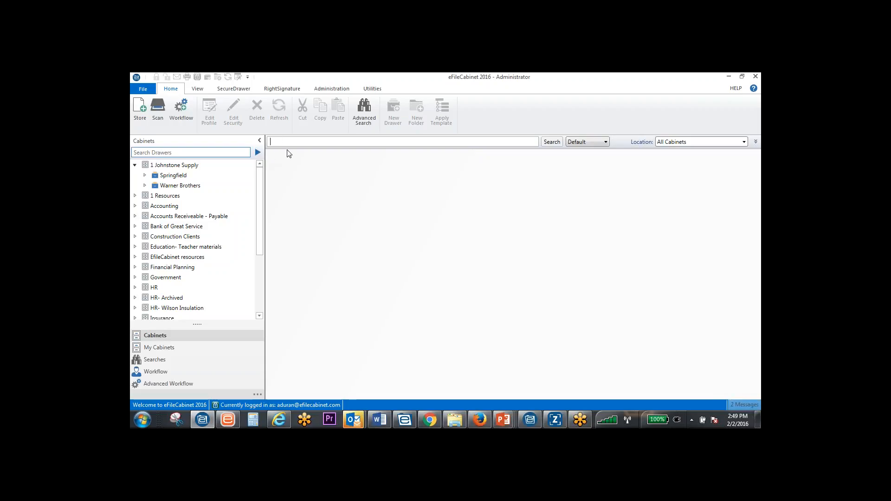
{"action": "left_click", "coordinate": [146, 175]}
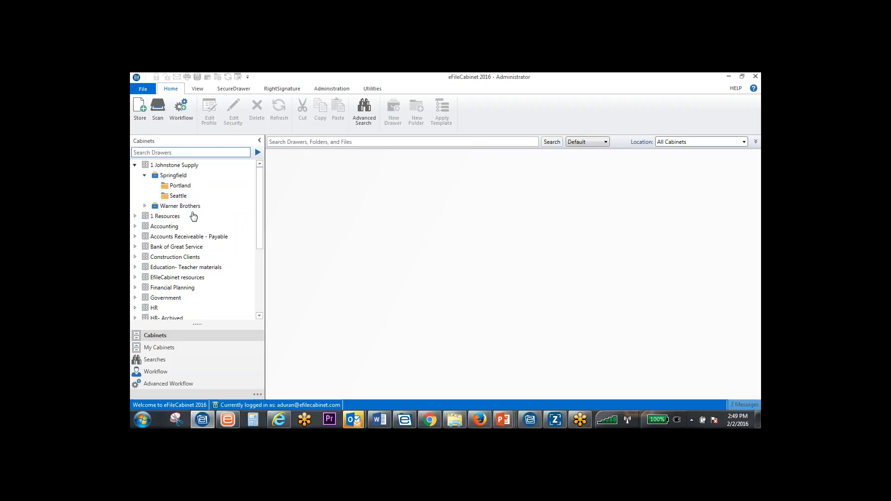
{"action": "left_click", "coordinate": [179, 186]}
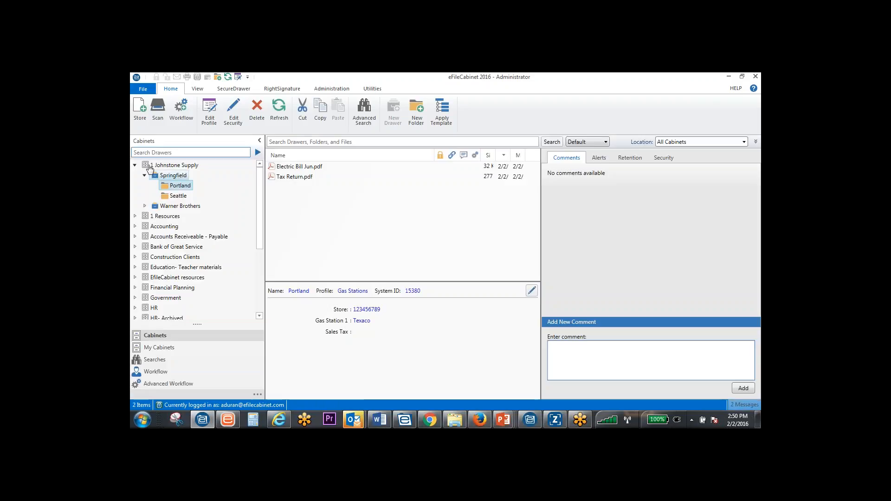
{"action": "left_click", "coordinate": [135, 165]}
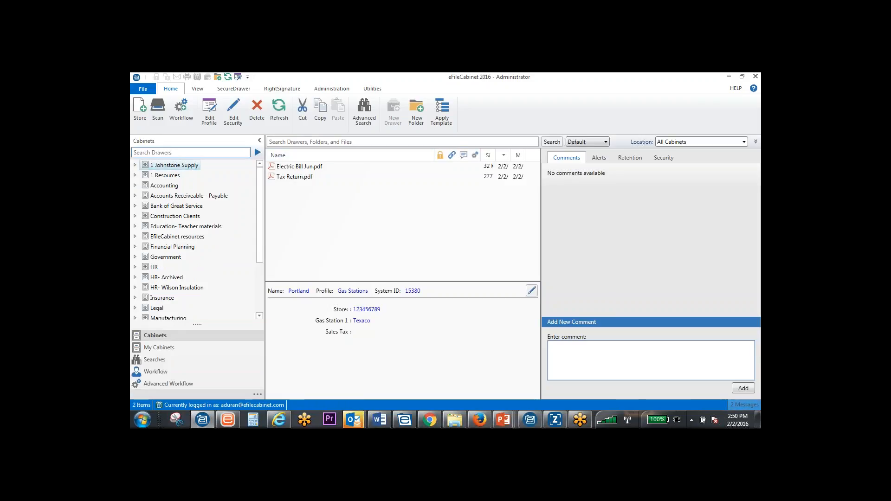
{"action": "left_click", "coordinate": [135, 165]}
Search all cabinets for "Portland electric" and preview Electric Bill Jun.pdf
{"action": "left_click", "coordinate": [310, 141]}
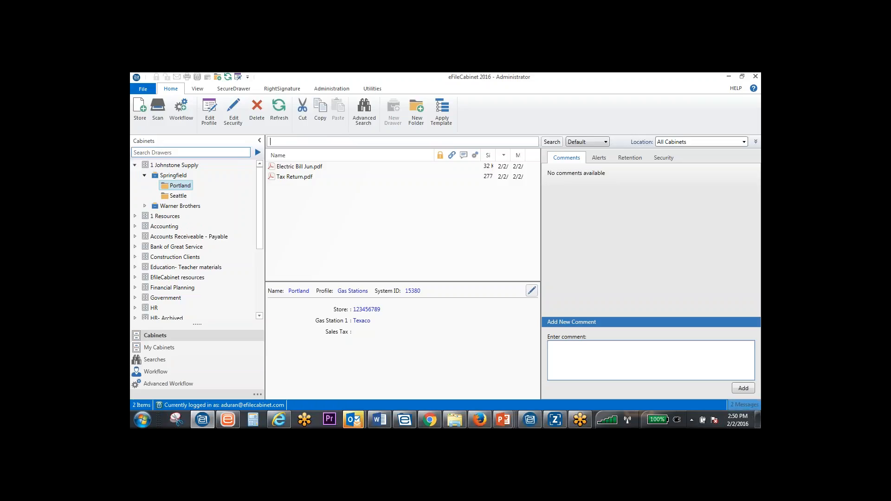
{"action": "type", "text": "Portland electric"}
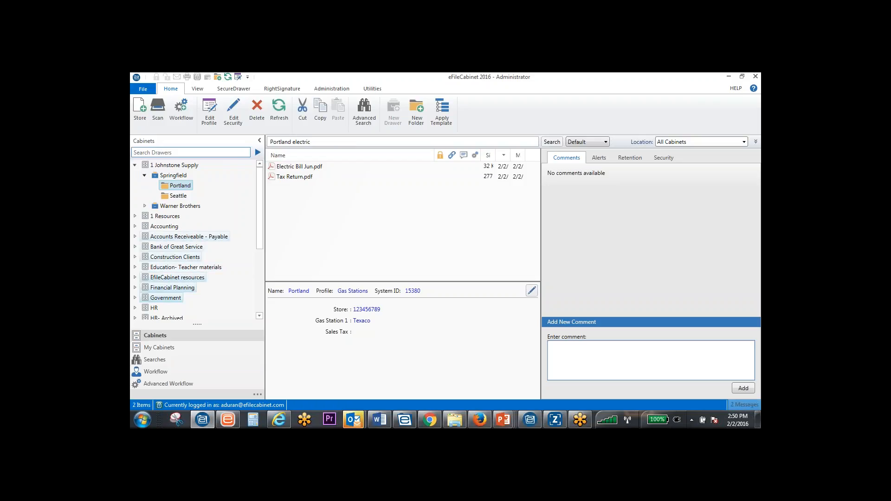
{"action": "left_click", "coordinate": [190, 268]}
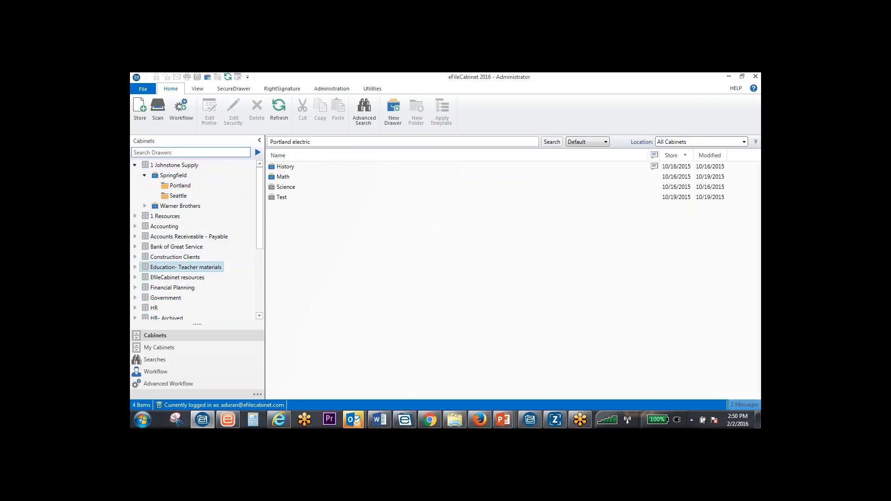
{"action": "key", "text": "Return"}
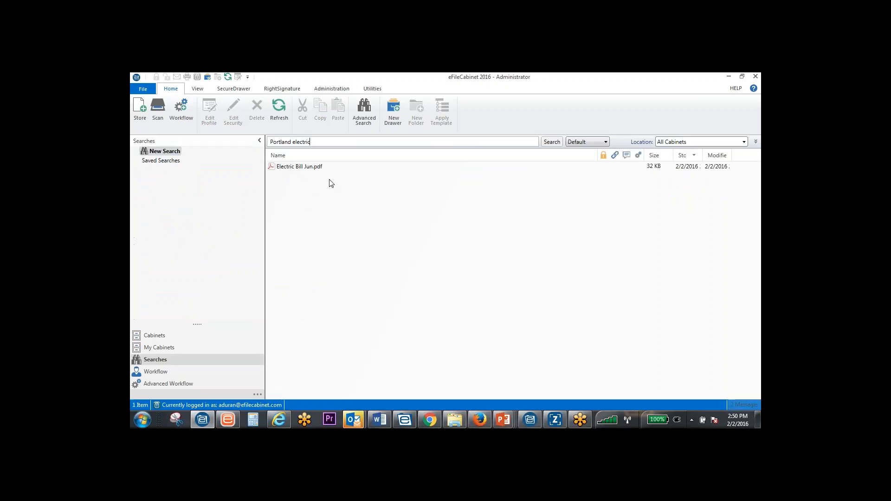
{"action": "left_click", "coordinate": [299, 167]}
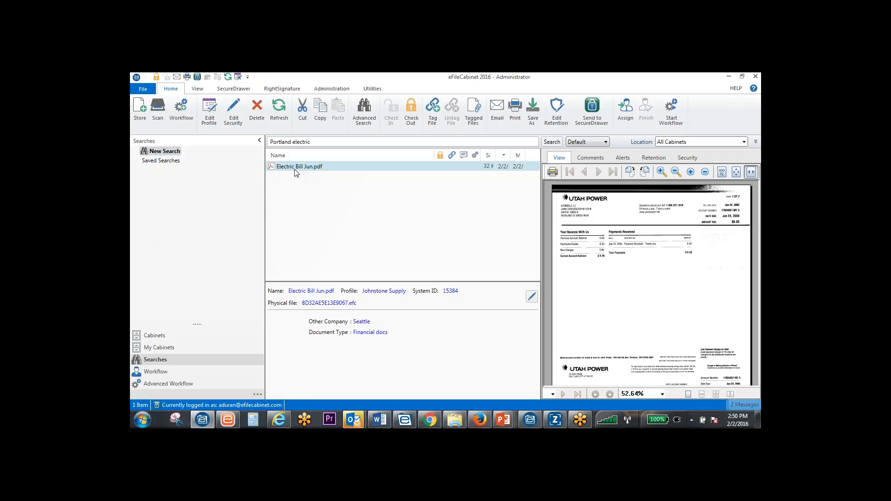
{"action": "left_click_drag", "start_coordinate": [315, 142], "coordinate": [292, 142]}
Show the profile search options, examine the 1040 profile's fields and the list of available profiles, and hide the options again
{"action": "left_click", "coordinate": [756, 141]}
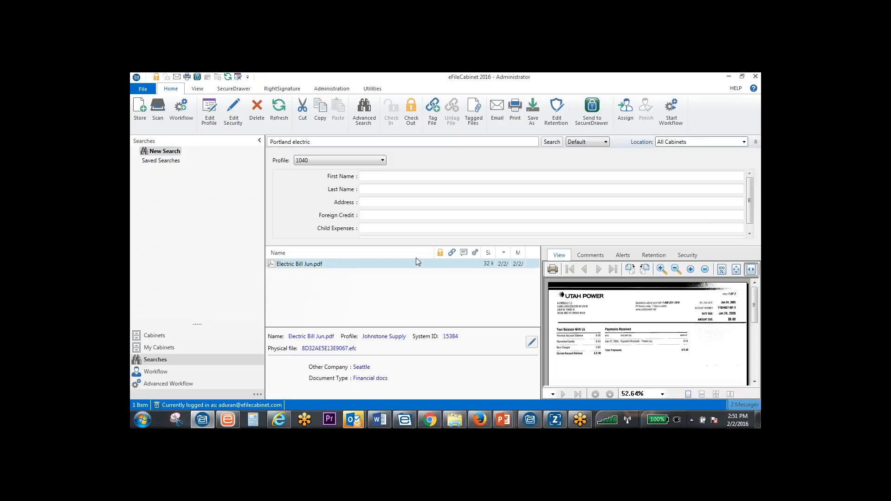
{"action": "scroll", "coordinate": [427, 226], "scroll_direction": "down", "scroll_amount": 1}
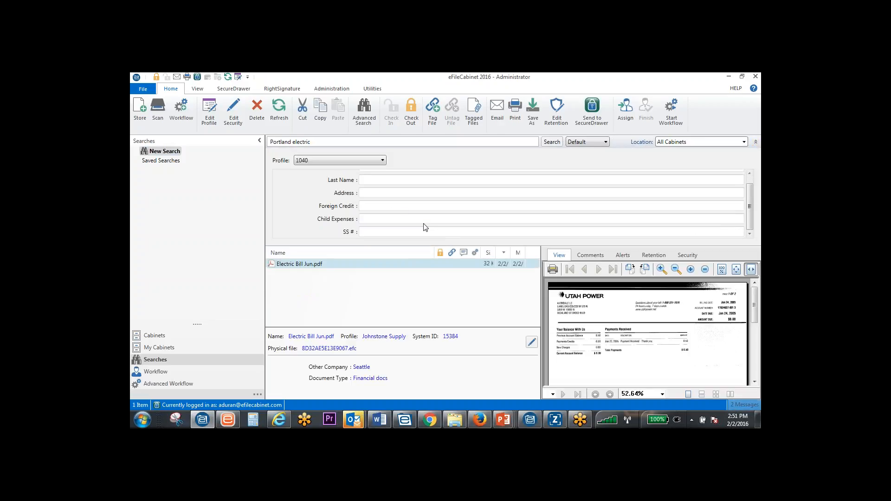
{"action": "left_click", "coordinate": [346, 158]}
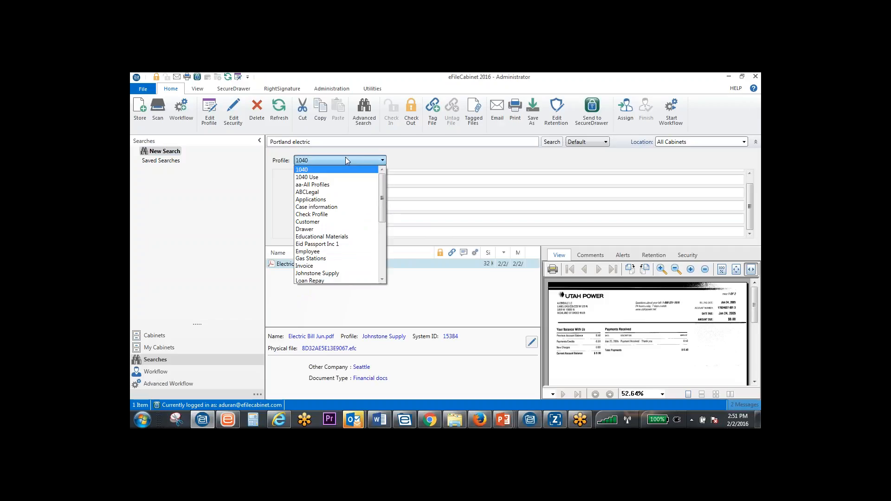
{"action": "left_click", "coordinate": [346, 158]}
{"action": "left_click", "coordinate": [755, 142]}
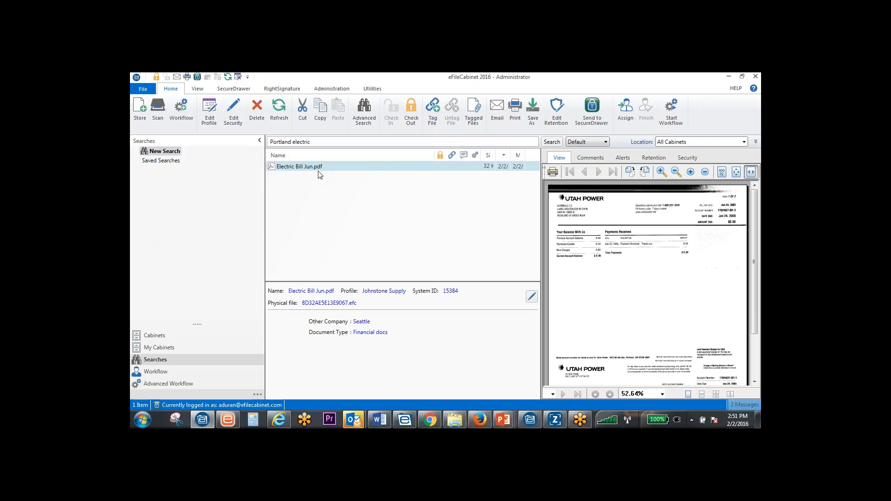
Replace the search text with the beginning of a client's surname and search all cabinets for it
{"action": "left_click", "coordinate": [267, 142]}
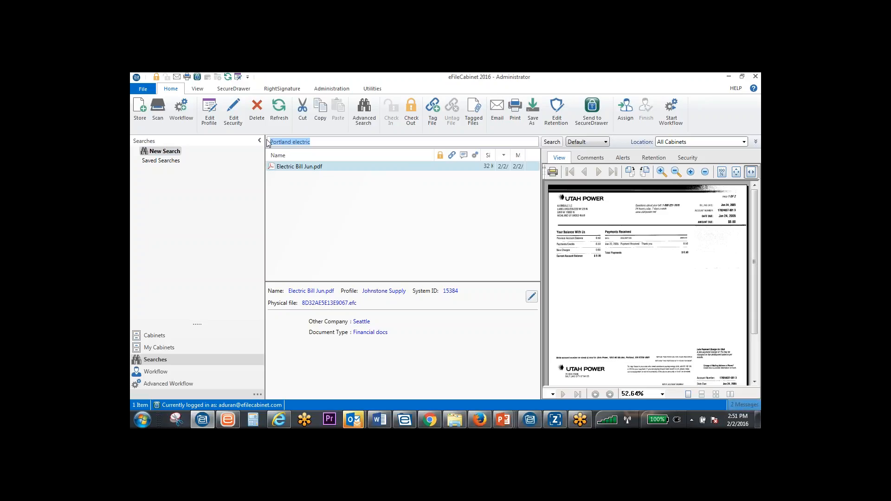
{"action": "type", "text": "burre"}
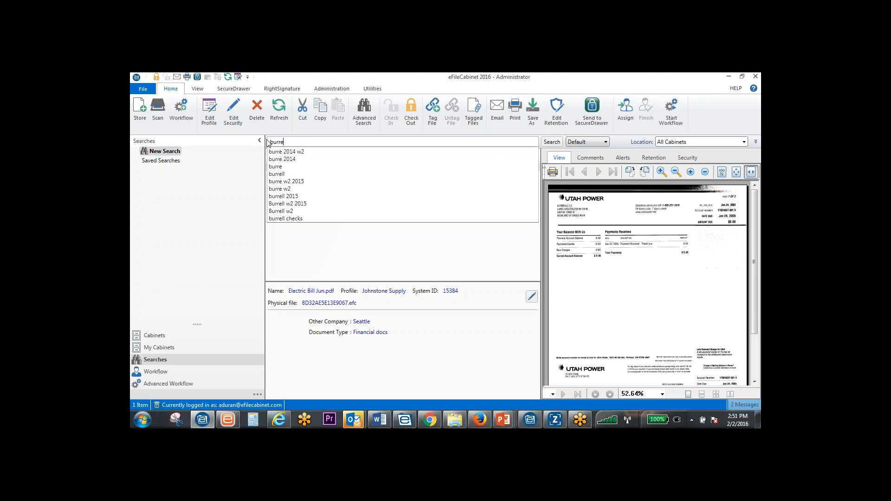
{"action": "key", "text": "Return"}
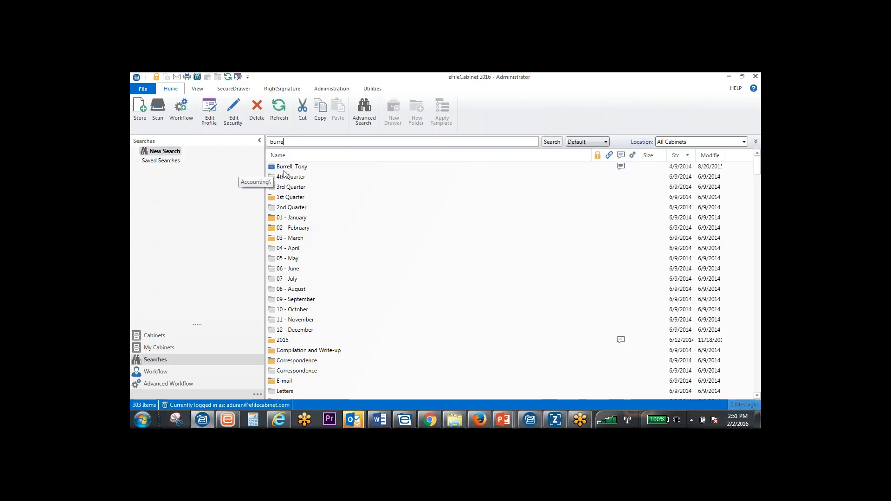
Look through the surname search results, add "w2" to the search text, and search all cabinets again
{"action": "scroll", "coordinate": [297, 195], "scroll_direction": "down", "scroll_amount": 6}
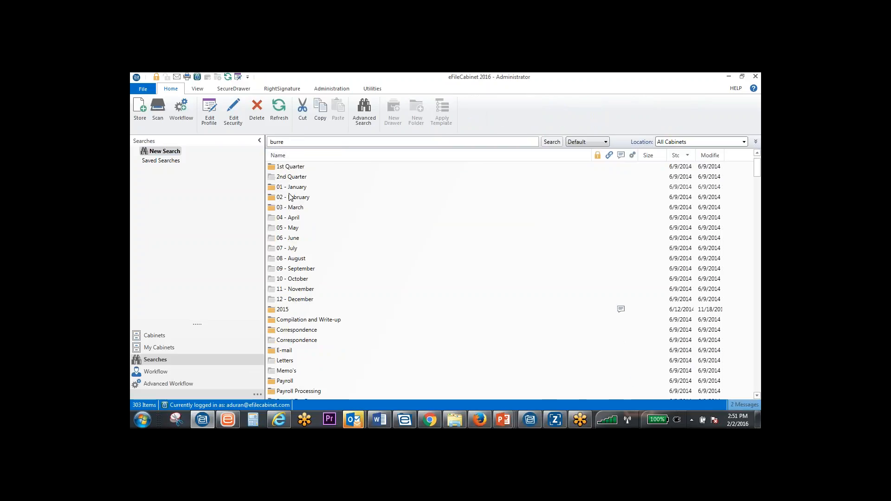
{"action": "scroll", "coordinate": [294, 301], "scroll_direction": "down", "scroll_amount": 15}
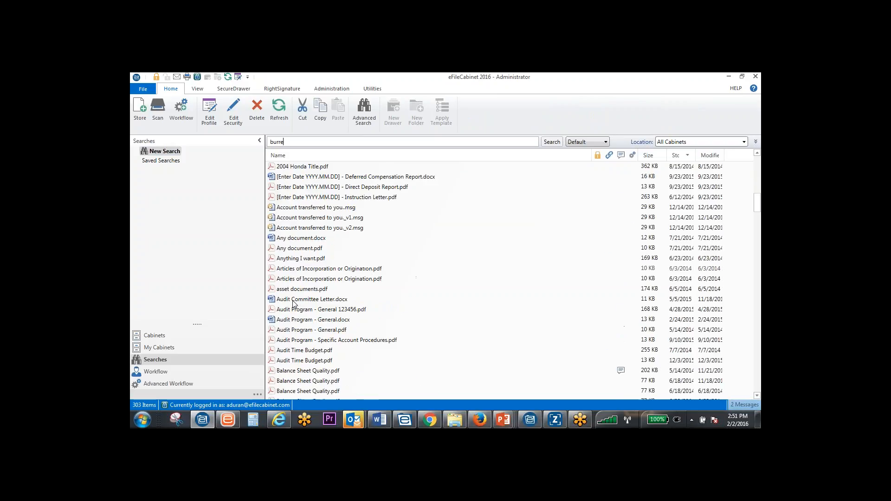
{"action": "scroll", "coordinate": [295, 306], "scroll_direction": "up", "scroll_amount": 7}
{"action": "scroll", "coordinate": [307, 278], "scroll_direction": "down", "scroll_amount": 9}
{"action": "scroll", "coordinate": [310, 271], "scroll_direction": "down", "scroll_amount": 15}
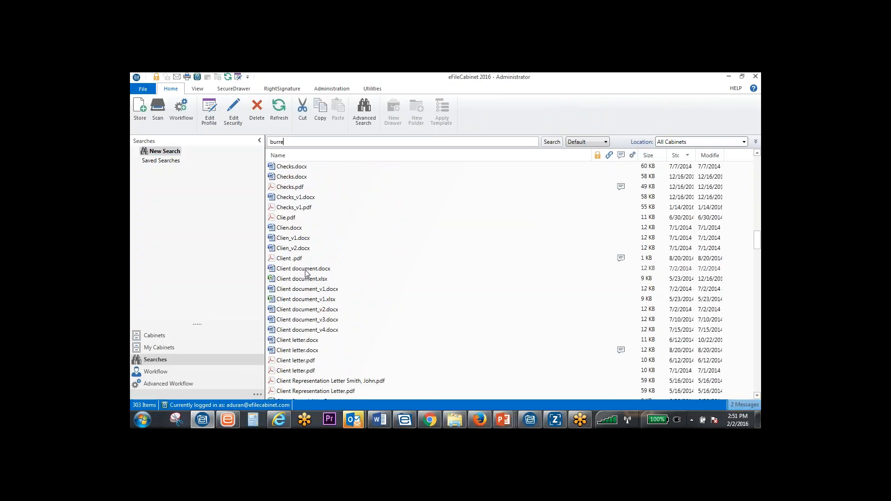
{"action": "scroll", "coordinate": [306, 273], "scroll_direction": "down", "scroll_amount": 5}
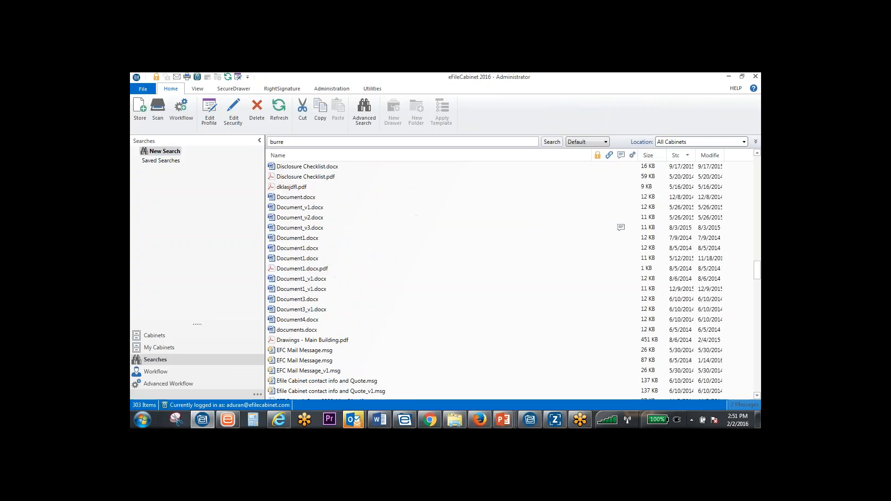
{"action": "type", "text": "w2"}
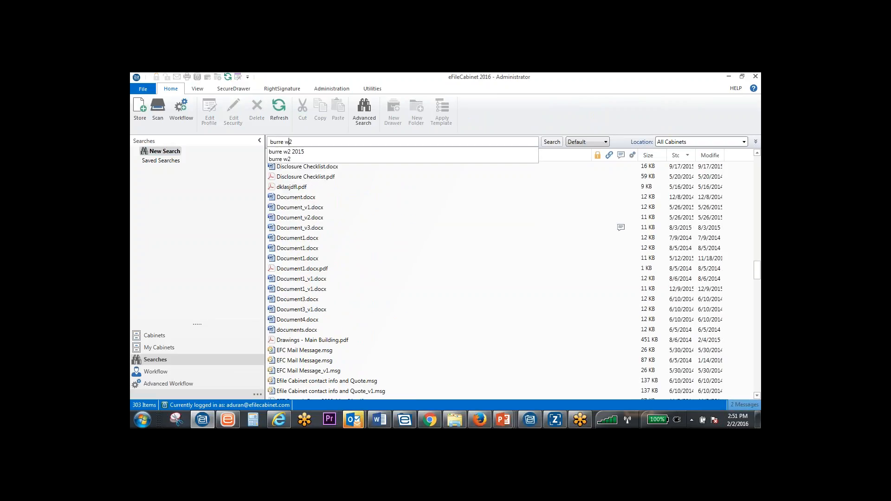
{"action": "key", "text": "Return"}
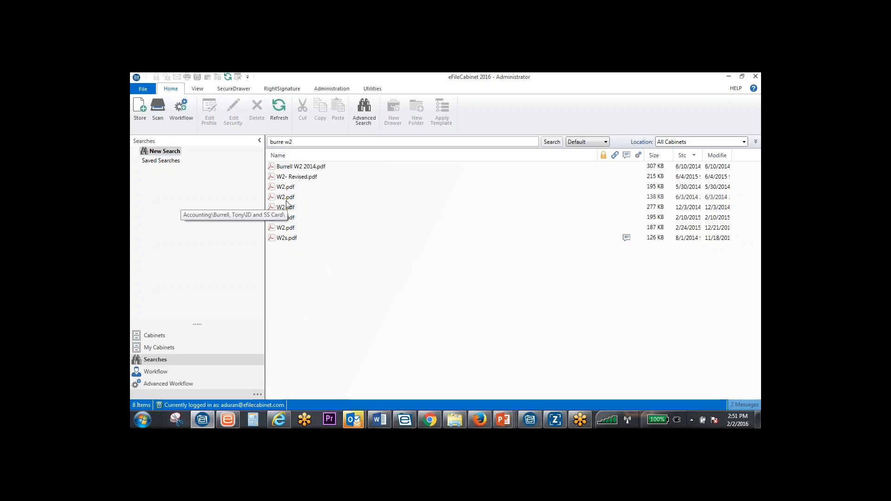
Narrow the surname and W2 search to the year 2014 and check the locations of the matching files
{"action": "type", "text": "2"}
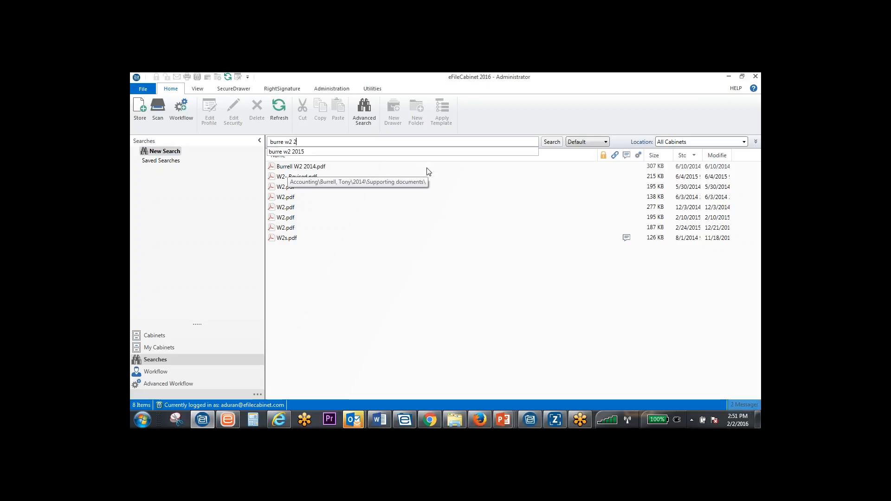
{"action": "type", "text": "014"}
{"action": "key", "text": "Return"}
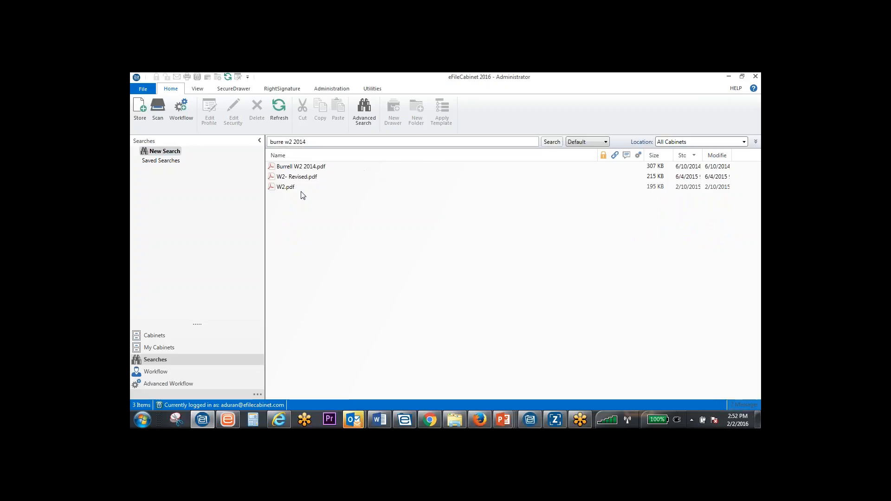
{"action": "mouse_move", "coordinate": [293, 191]}
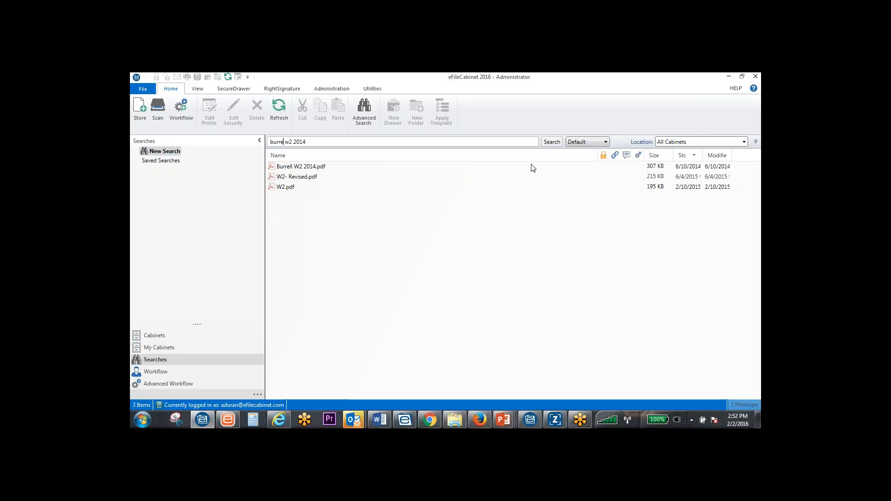
Replace the search text with a partial client ID number, search all cabinets, and preview the Customer Agreement PDF with its profile
{"action": "key", "text": "ctrl+a"}
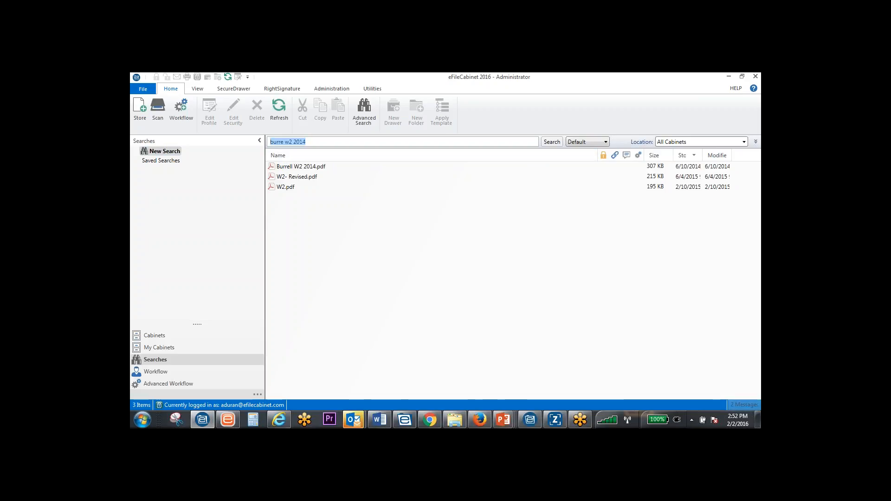
{"action": "type", "text": "123456"}
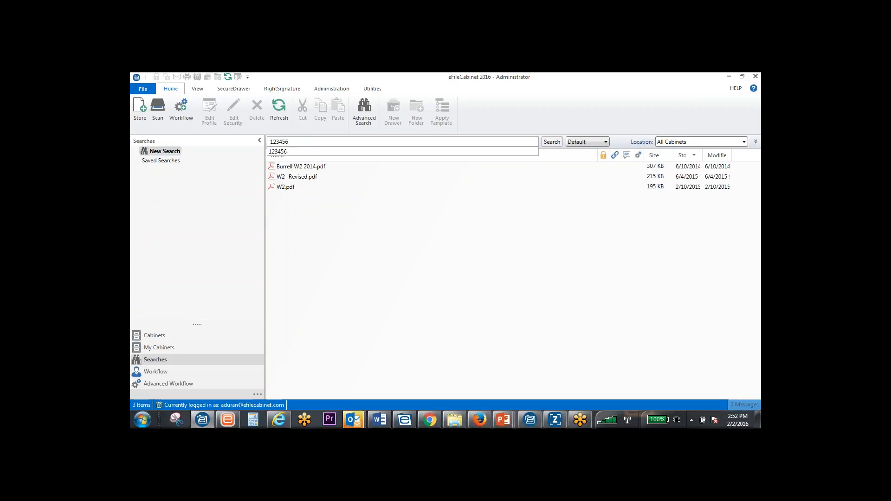
{"action": "key", "text": "Return"}
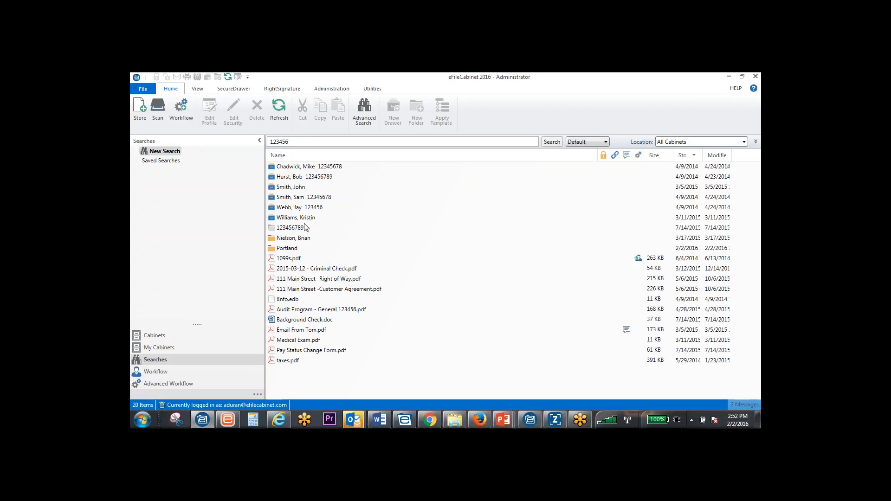
{"action": "left_click", "coordinate": [301, 289]}
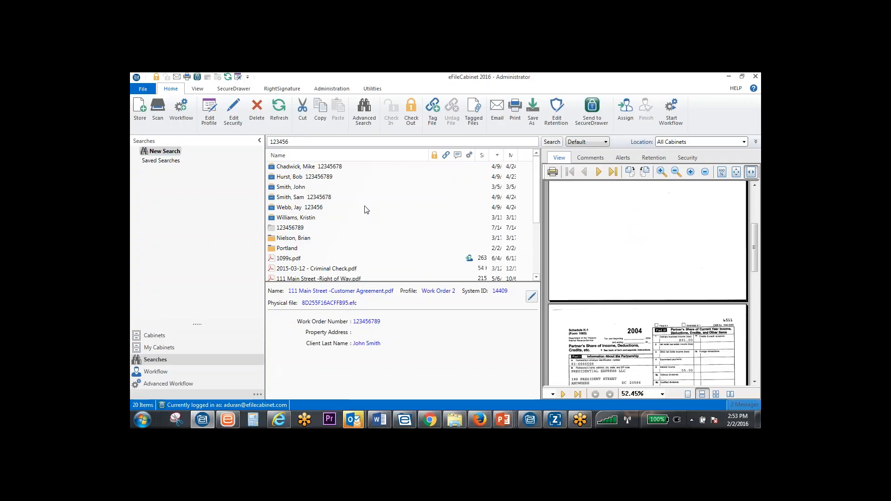
{"action": "left_click_drag", "start_coordinate": [536, 213], "coordinate": [535, 226]}
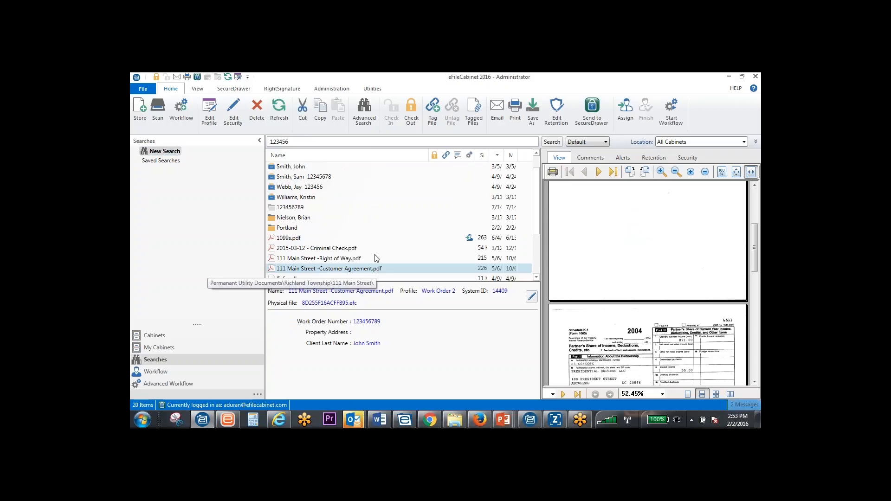
Search all cabinets for "seattle" and preview Tax Return.pdf and Electric Bill Jun.pdf
{"action": "left_click_drag", "start_coordinate": [320, 142], "coordinate": [261, 141]}
{"action": "type", "text": "se"}
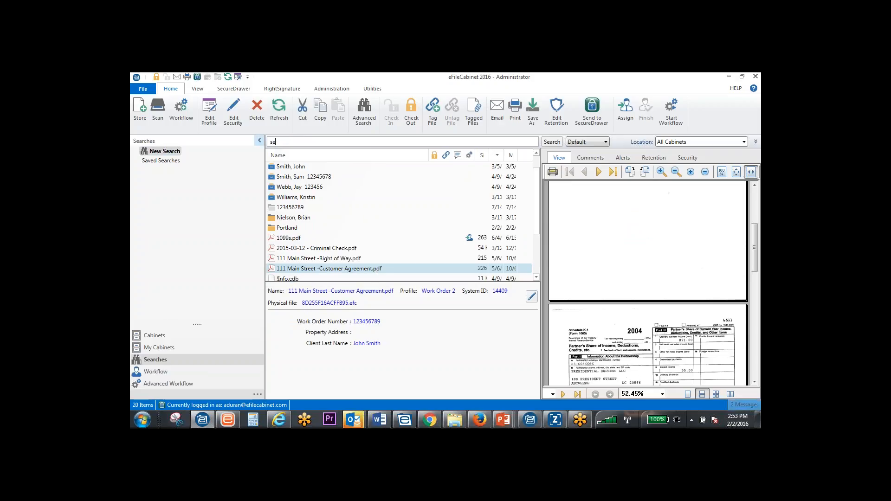
{"action": "type", "text": "attle"}
{"action": "key", "text": "Return"}
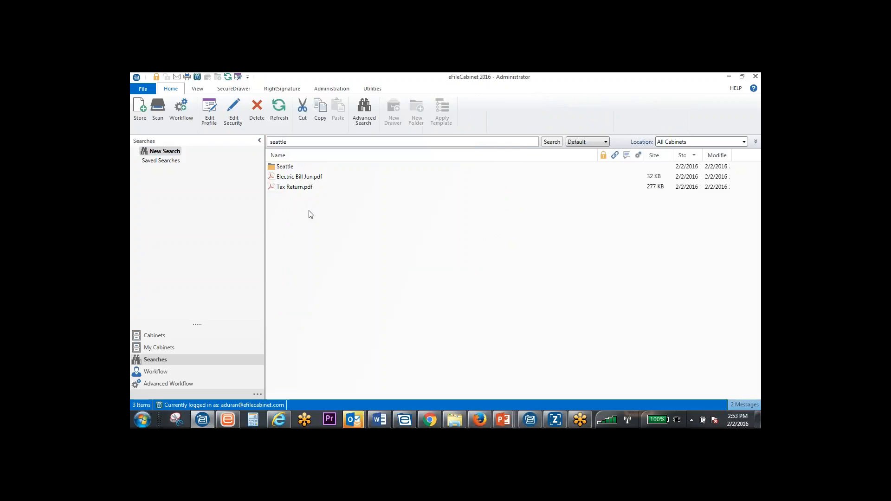
{"action": "left_click", "coordinate": [300, 187]}
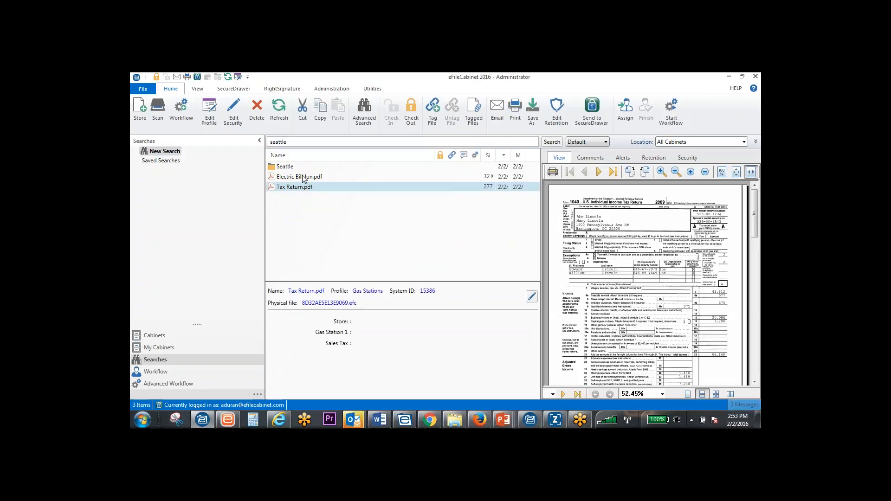
{"action": "key", "text": "Up"}
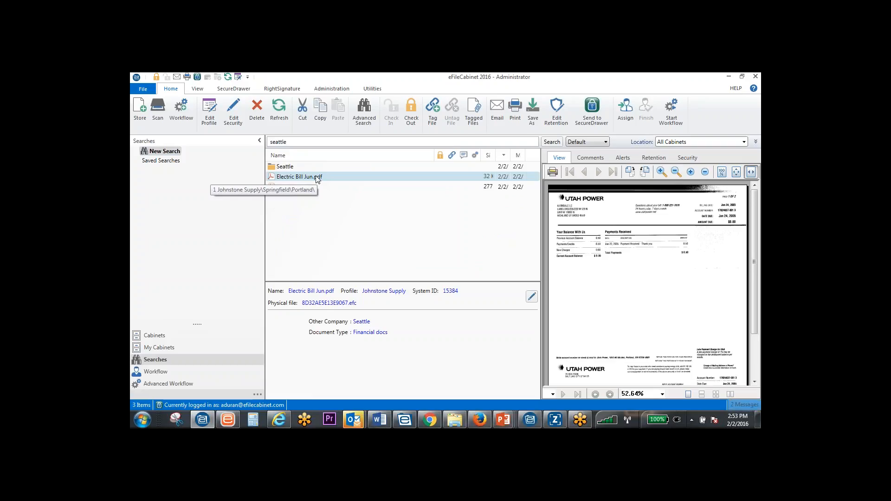
Search all cabinets for "portland" and select Electric Bill Jun.pdf in the results
{"action": "left_click", "coordinate": [301, 141]}
{"action": "type", "text": "portland"}
{"action": "key", "text": "Return"}
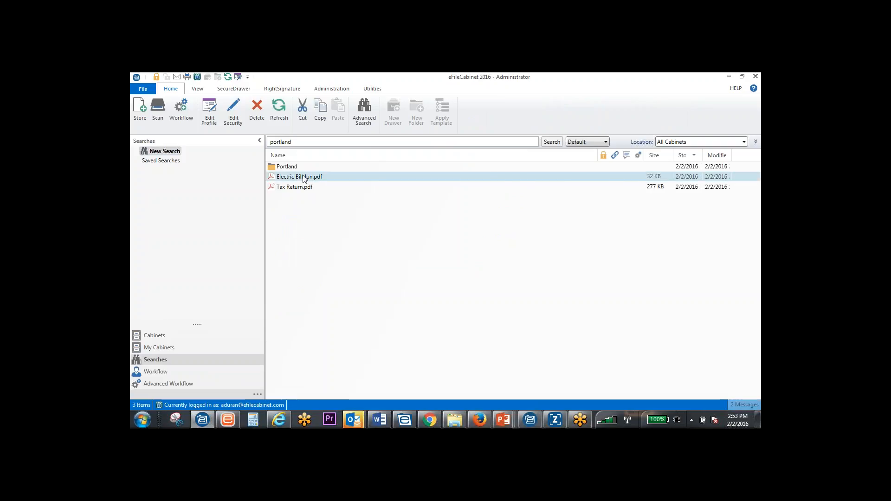
{"action": "left_click", "coordinate": [304, 179]}
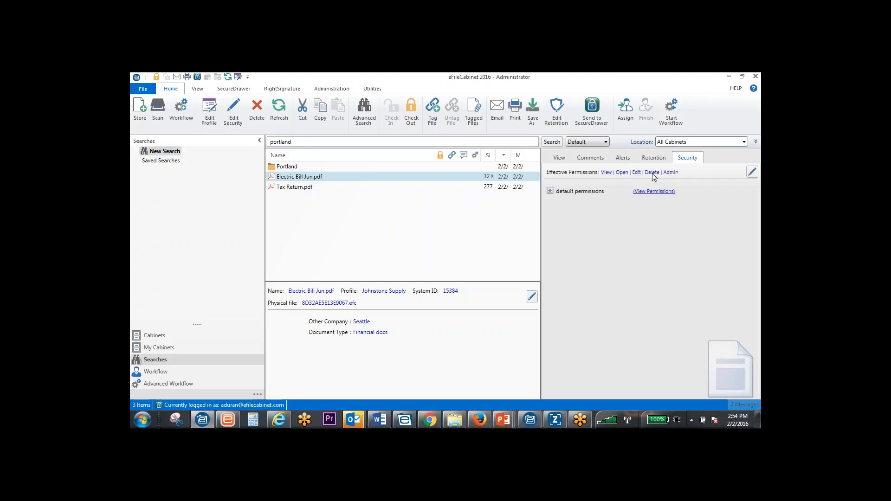
Review the comments, alerts, retention and security details of Electric Bill Jun.pdf and return to its preview
{"action": "left_click", "coordinate": [561, 158]}
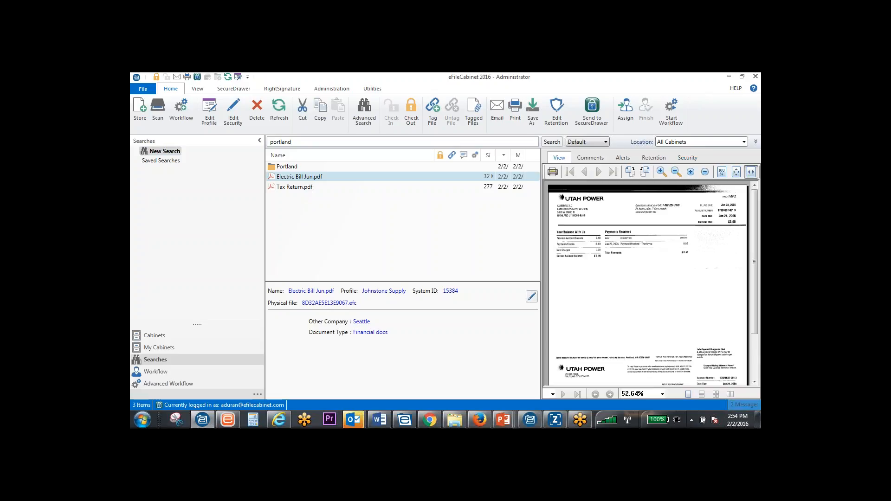
{"action": "left_click", "coordinate": [579, 159]}
{"action": "left_click", "coordinate": [623, 159]}
{"action": "left_click", "coordinate": [653, 158]}
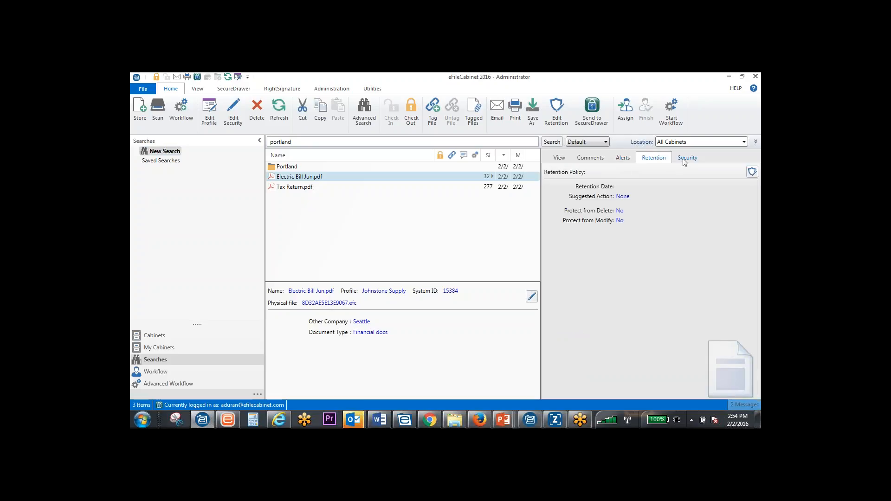
{"action": "left_click", "coordinate": [686, 158]}
{"action": "left_click", "coordinate": [559, 158]}
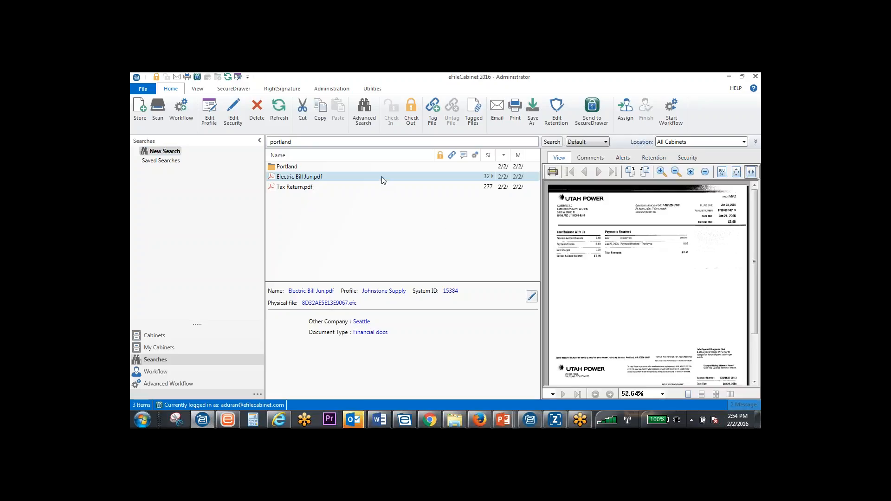
Open the item audit log for Electric Bill Jun.pdf and look through its recorded actions
{"action": "left_click", "coordinate": [331, 89]}
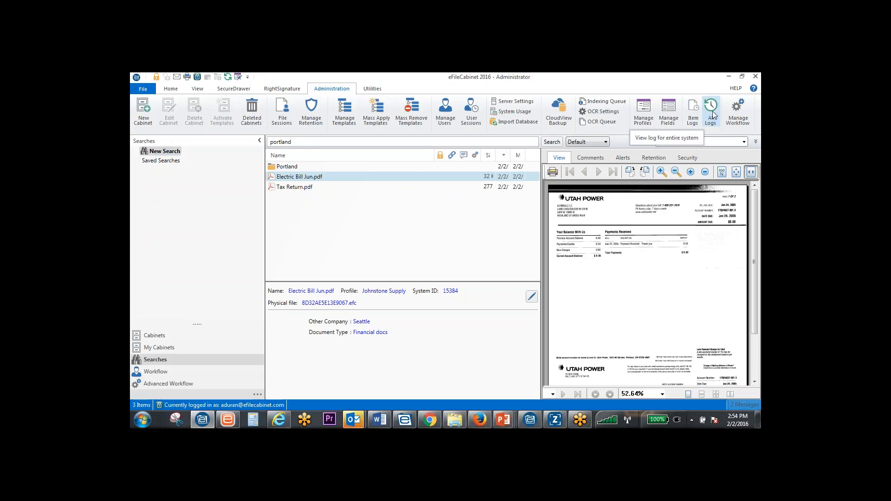
{"action": "left_click", "coordinate": [693, 119]}
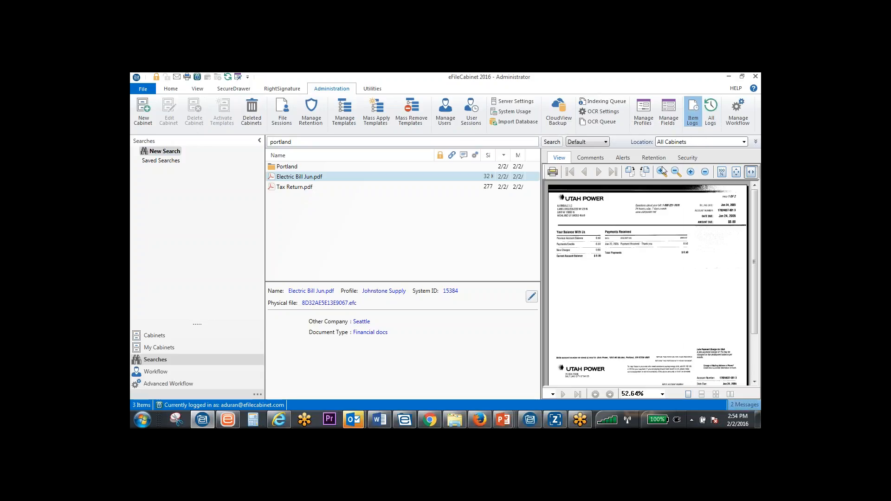
{"action": "left_click_drag", "start_coordinate": [512, 161], "coordinate": [534, 101]}
{"action": "left_click_drag", "start_coordinate": [542, 287], "coordinate": [534, 343]}
{"action": "scroll", "coordinate": [440, 293], "scroll_direction": "up", "scroll_amount": 3}
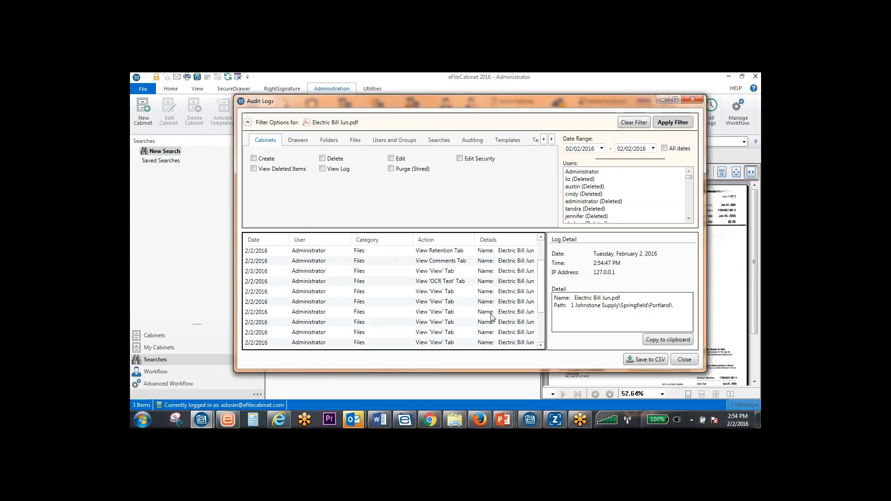
{"action": "left_click_drag", "start_coordinate": [543, 294], "coordinate": [539, 253]}
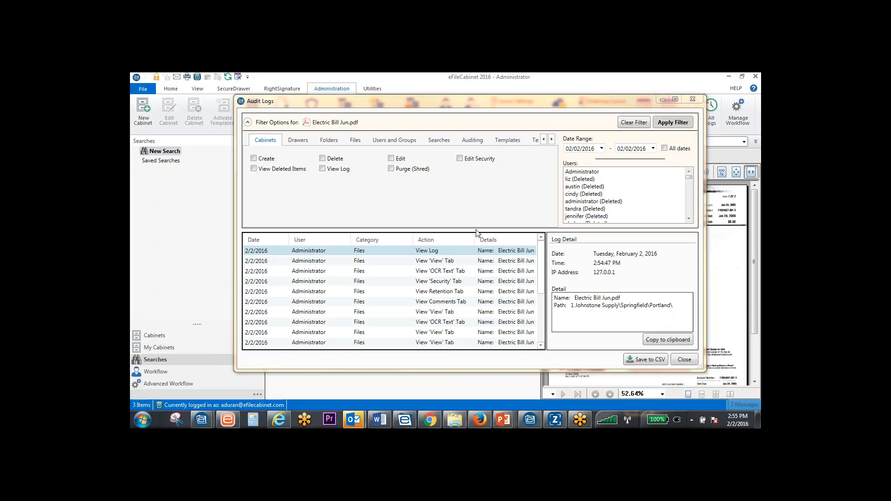
Try selecting individual deleted users in the audit log's user filter
{"action": "left_click", "coordinate": [601, 187]}
{"action": "left_click", "coordinate": [586, 203], "text": "ctrl"}
{"action": "left_click", "coordinate": [585, 209], "text": "ctrl"}
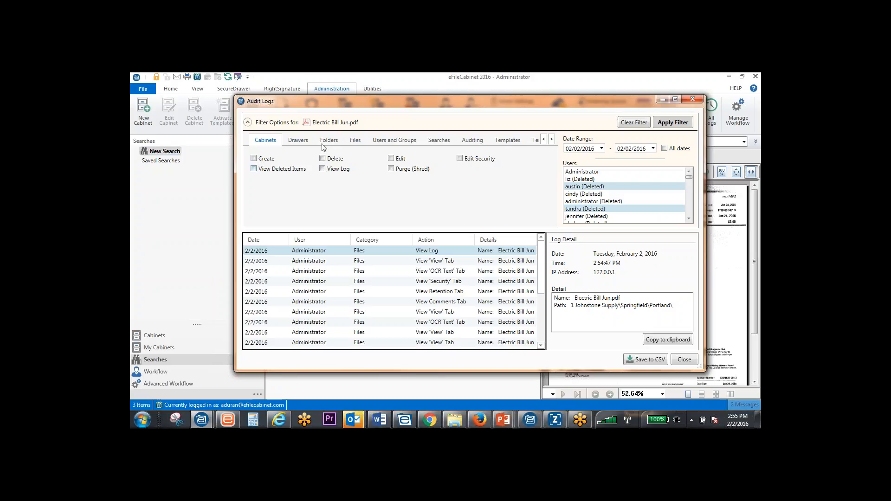
Examine the audit log's filter categories from Drawers through Workflow, finishing on the Server Settings options
{"action": "left_click", "coordinate": [304, 144]}
{"action": "left_click", "coordinate": [330, 142]}
{"action": "left_click", "coordinate": [355, 142]}
{"action": "left_click", "coordinate": [394, 141]}
{"action": "left_click", "coordinate": [438, 140]}
{"action": "left_click", "coordinate": [469, 142]}
{"action": "left_click", "coordinate": [507, 141]}
{"action": "left_click", "coordinate": [552, 139]}
{"action": "left_click", "coordinate": [551, 139]}
{"action": "left_click", "coordinate": [552, 139]}
{"action": "left_click", "coordinate": [552, 139]}
{"action": "left_click", "coordinate": [552, 139]}
{"action": "left_click", "coordinate": [552, 140]}
{"action": "left_click", "coordinate": [552, 140]}
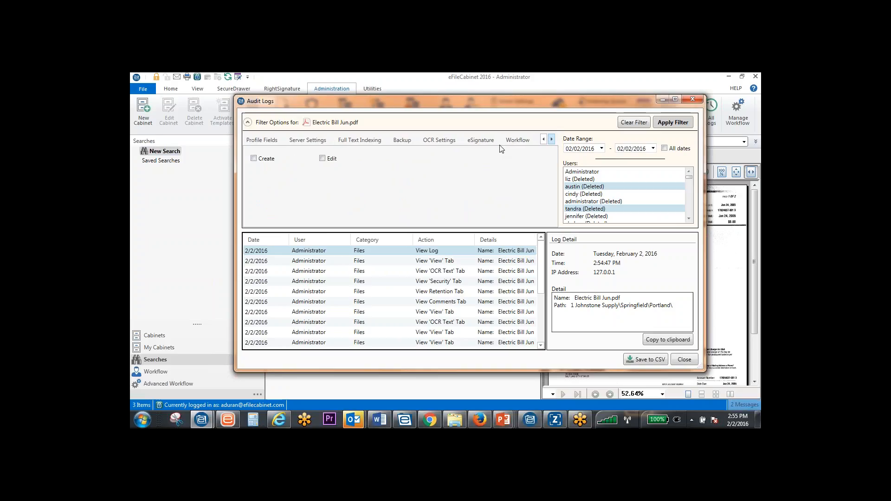
{"action": "left_click", "coordinate": [523, 140]}
{"action": "left_click", "coordinate": [481, 140]}
{"action": "left_click", "coordinate": [450, 141]}
{"action": "left_click", "coordinate": [418, 141]}
{"action": "left_click", "coordinate": [373, 140]}
{"action": "left_click", "coordinate": [324, 140]}
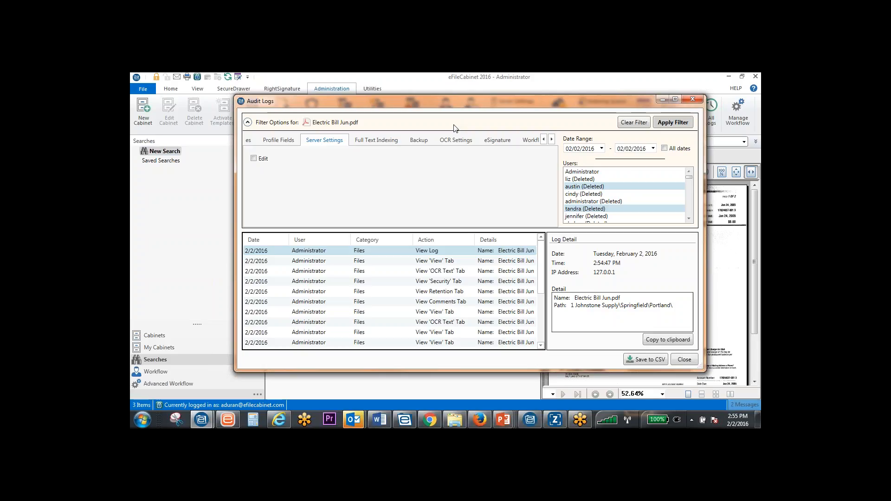
Try selecting and deselecting several more users in the audit log filter, and close the log without applying it
{"action": "left_click", "coordinate": [590, 181]}
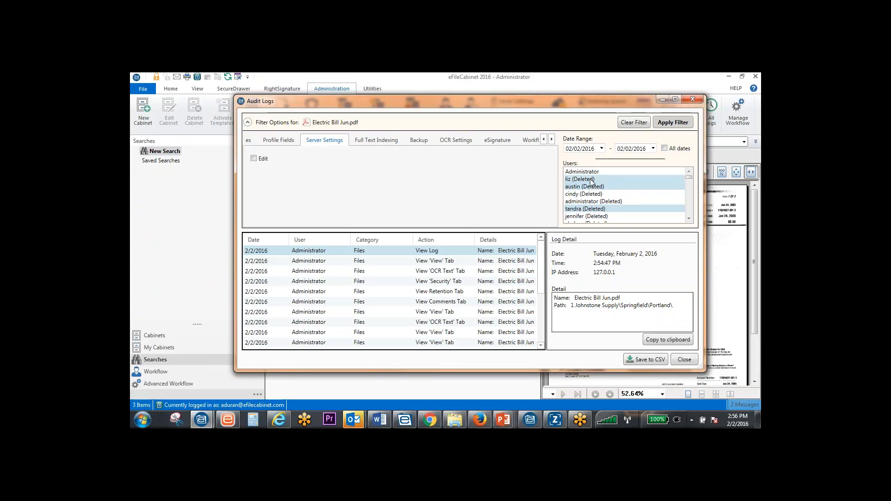
{"action": "left_click", "coordinate": [599, 194]}
{"action": "left_click", "coordinate": [602, 202]}
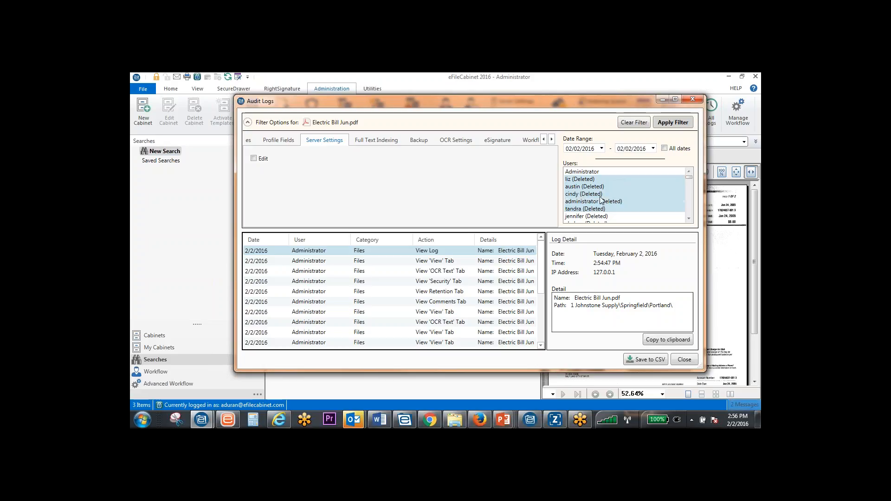
{"action": "left_click", "coordinate": [598, 193]}
{"action": "left_click", "coordinate": [598, 187]}
{"action": "left_click", "coordinate": [594, 180]}
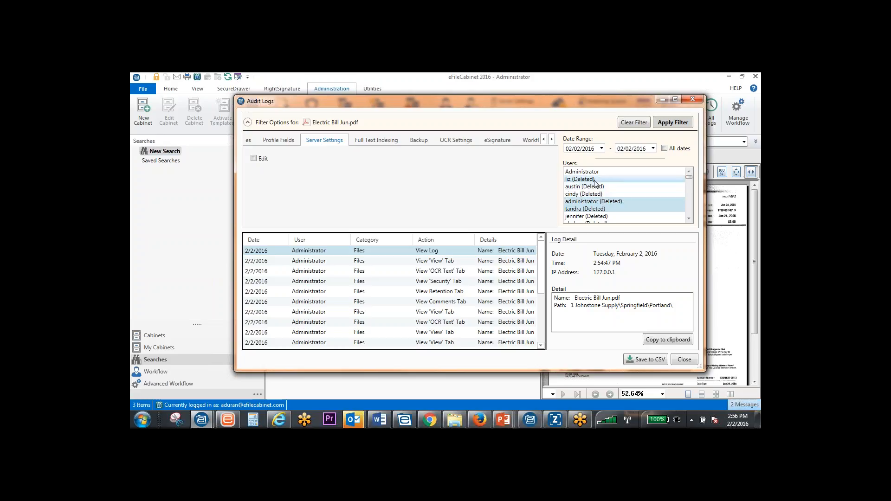
{"action": "left_click", "coordinate": [617, 201]}
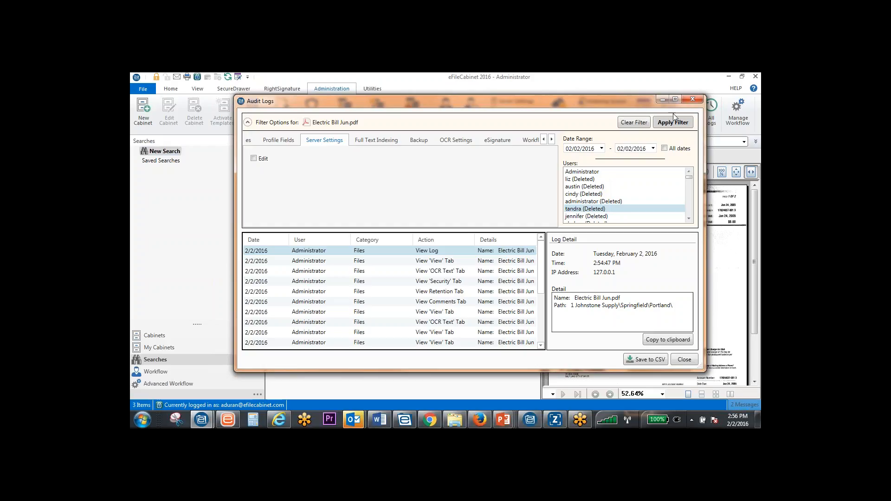
{"action": "left_click", "coordinate": [692, 100]}
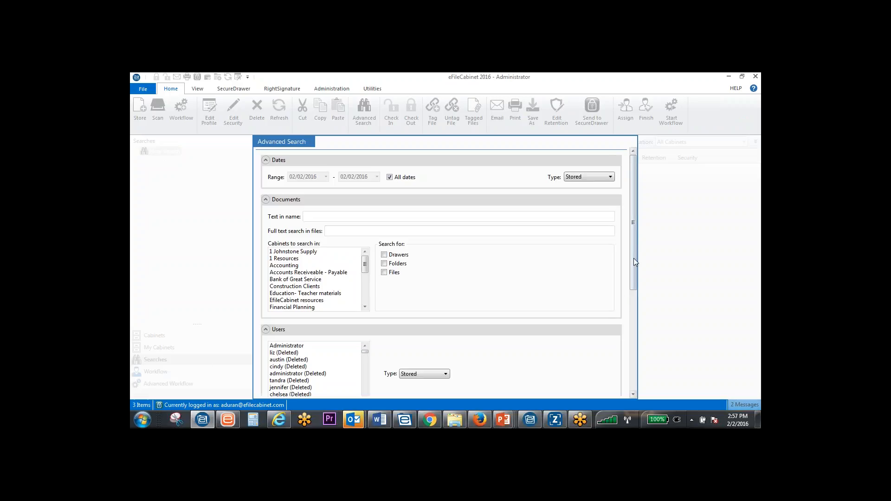
Run an advanced search for stored files whose full text contains "seward", leaving the dates and profile fields unrestricted
{"action": "scroll", "coordinate": [636, 262], "scroll_direction": "down", "scroll_amount": 10}
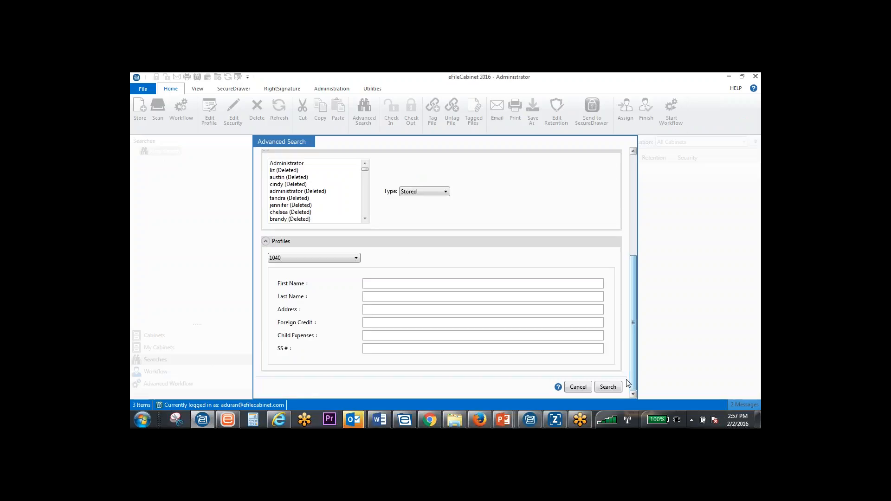
{"action": "left_click", "coordinate": [577, 386]}
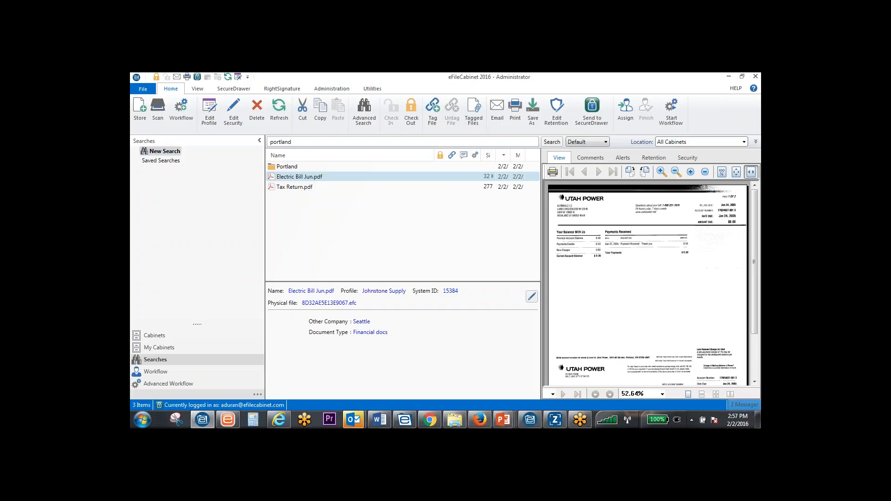
{"action": "left_click", "coordinate": [364, 112]}
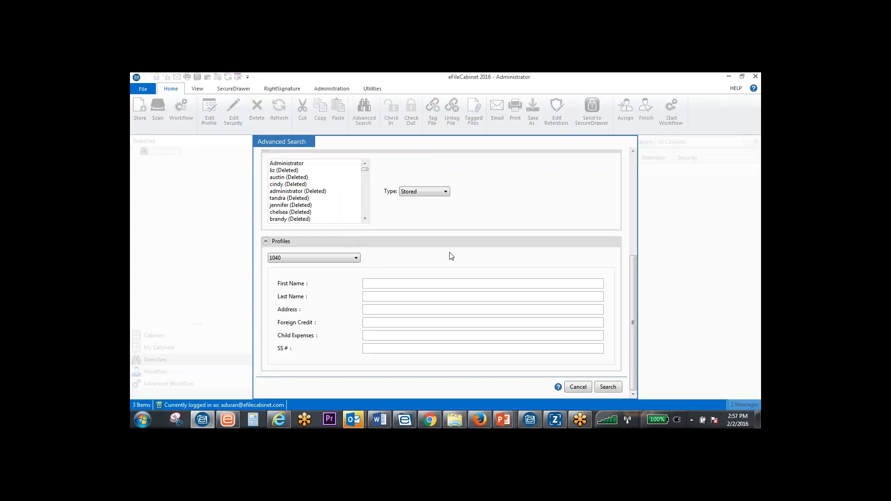
{"action": "left_click_drag", "start_coordinate": [633, 270], "coordinate": [634, 170]}
{"action": "left_click", "coordinate": [327, 230]}
{"action": "type", "text": "seward"}
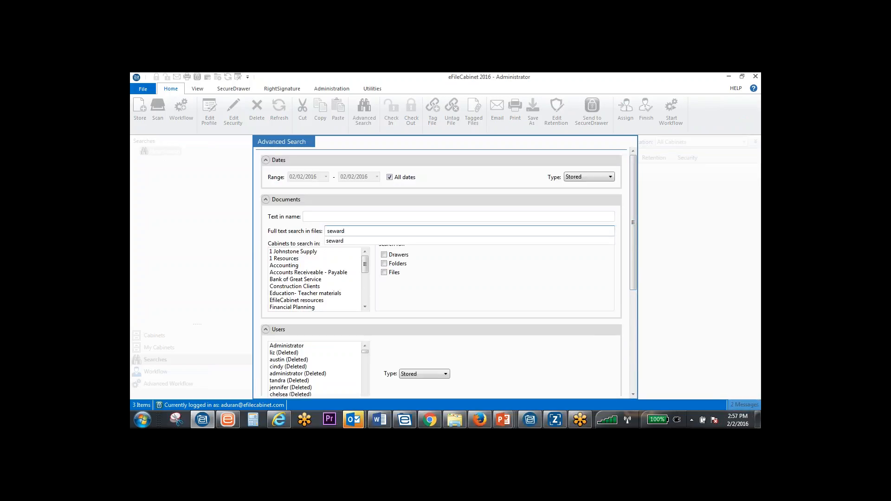
{"action": "scroll", "coordinate": [624, 381], "scroll_direction": "down", "scroll_amount": 5}
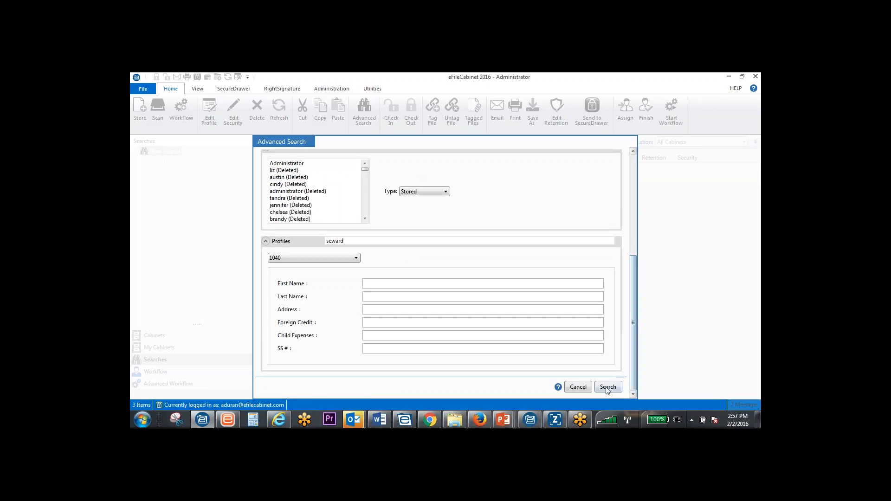
{"action": "left_click", "coordinate": [603, 387]}
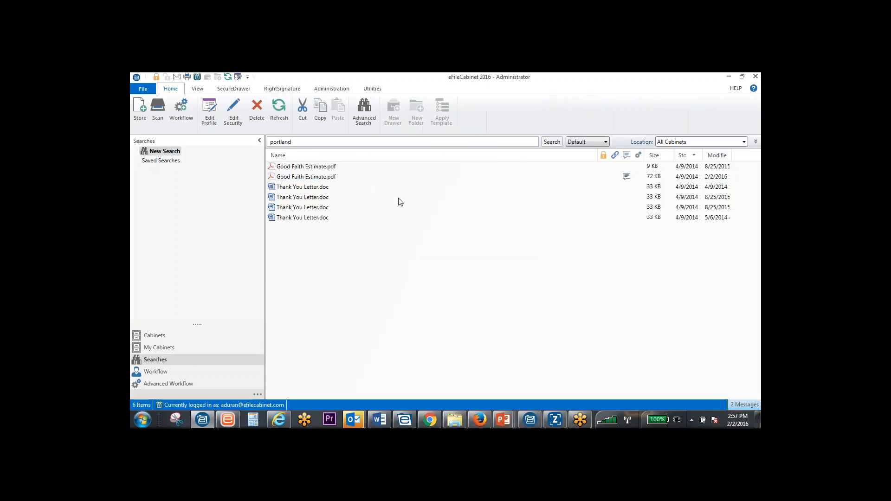
Preview the 72 KB Good Faith Estimate.pdf, enlarge the preview to examine the borrower details, and restore the preview to its normal size
{"action": "left_click", "coordinate": [333, 177]}
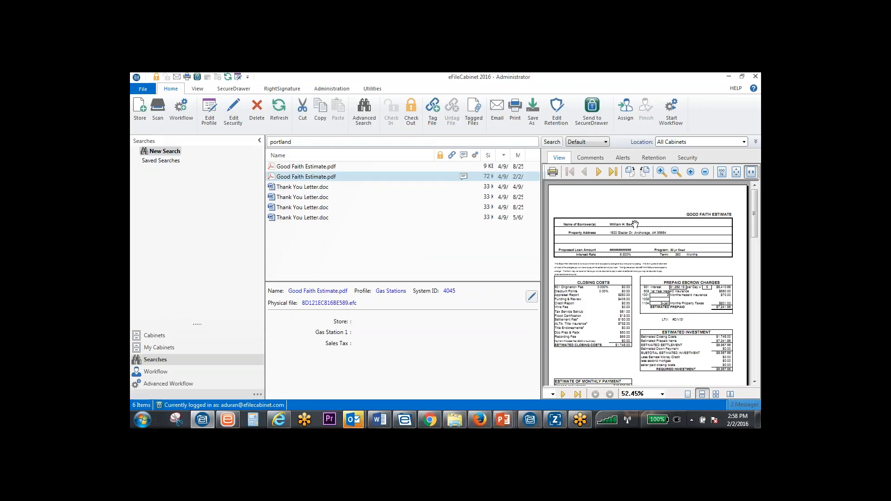
{"action": "double_click", "coordinate": [560, 158]}
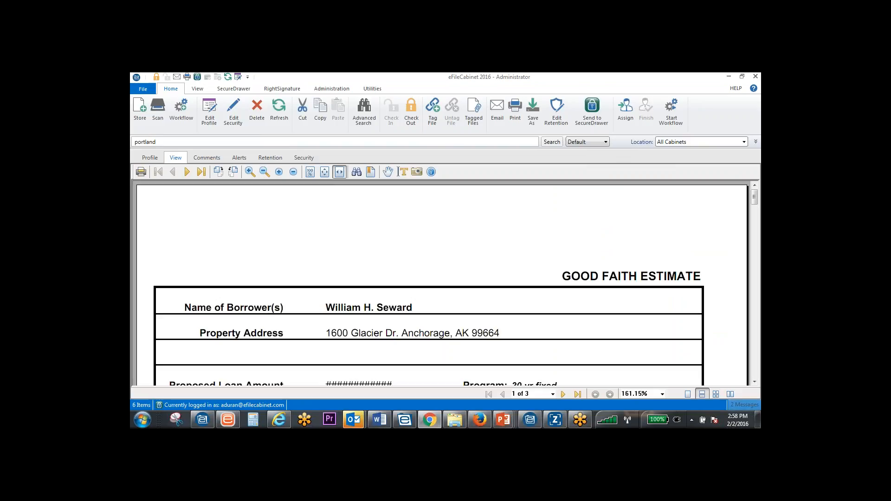
{"action": "left_click", "coordinate": [176, 159]}
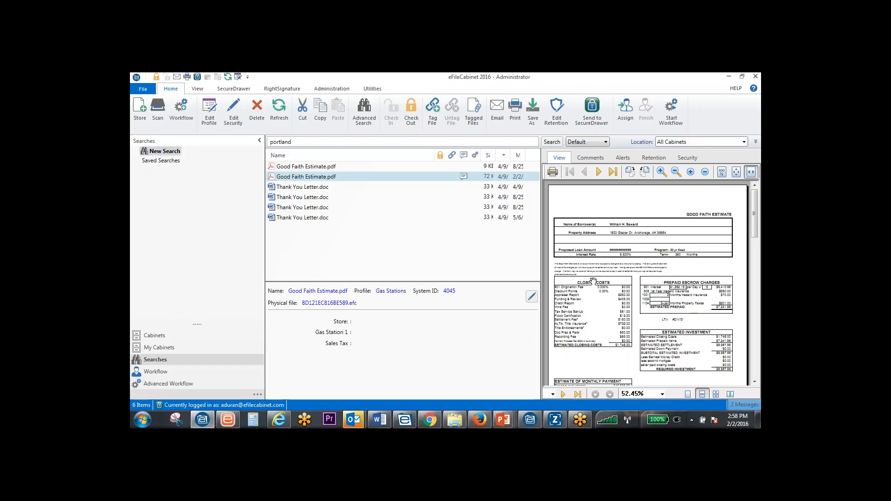
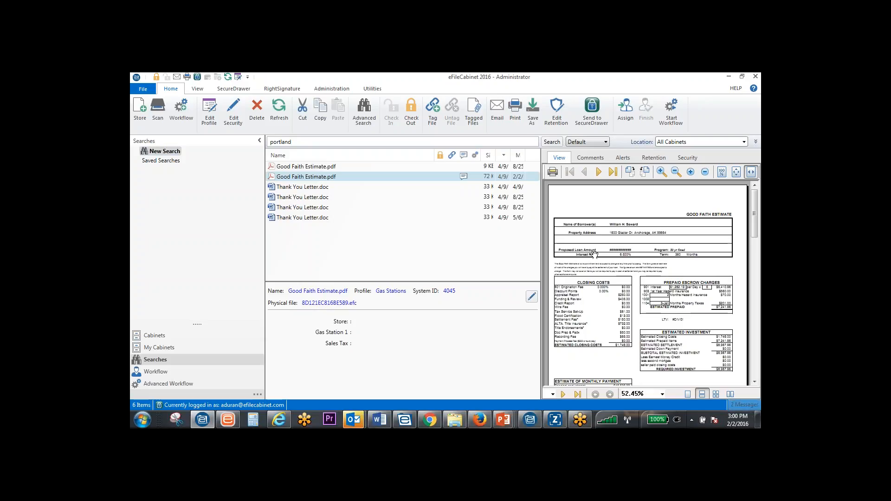
Open Springfield's Portland folder in the 1 Johnstone Supply cabinet and compare its profile with those of Electric Bill Jun.pdf and Tax Return.pdf
{"action": "left_click", "coordinate": [186, 337]}
{"action": "left_click", "coordinate": [180, 185]}
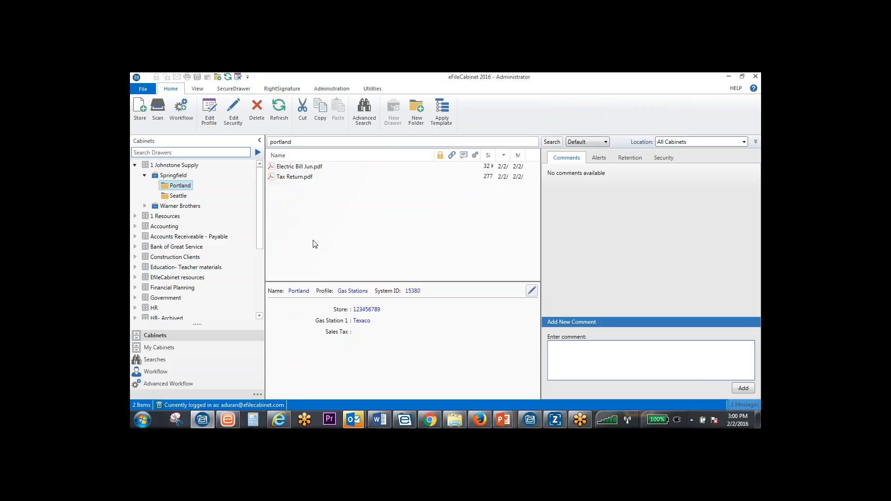
{"action": "left_click", "coordinate": [292, 169]}
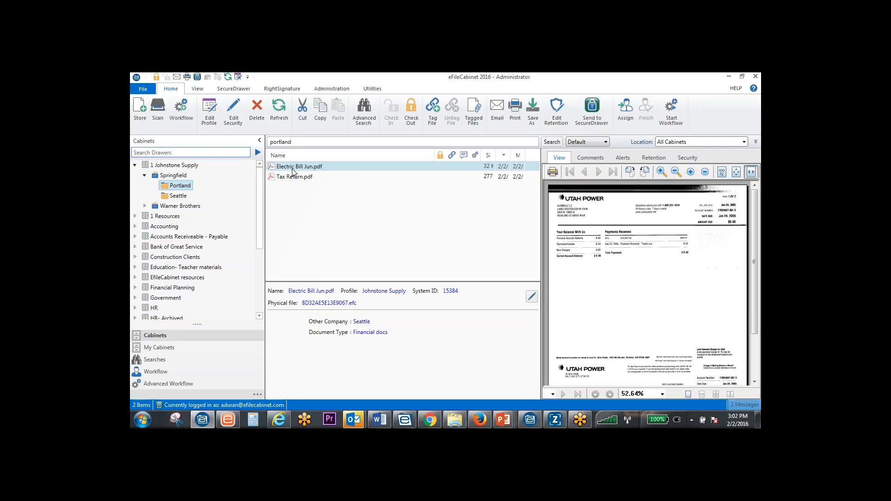
{"action": "scroll", "coordinate": [285, 161], "scroll_direction": "down", "scroll_amount": 1}
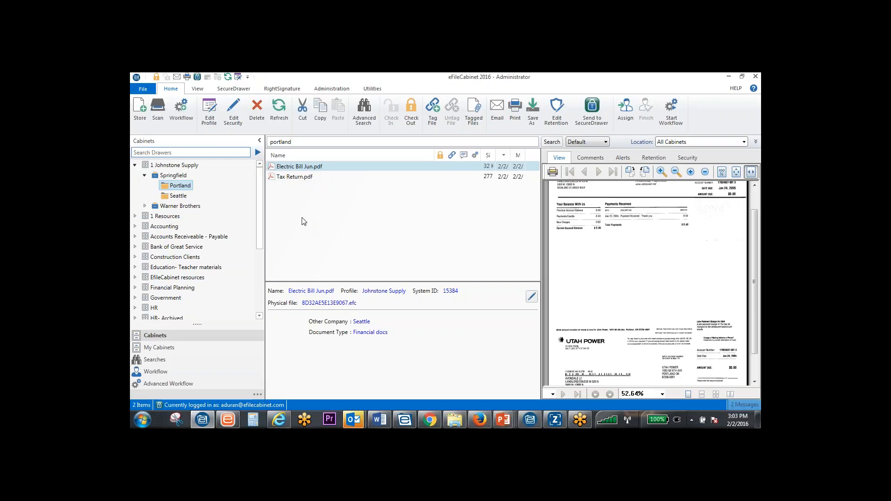
{"action": "left_click", "coordinate": [305, 180]}
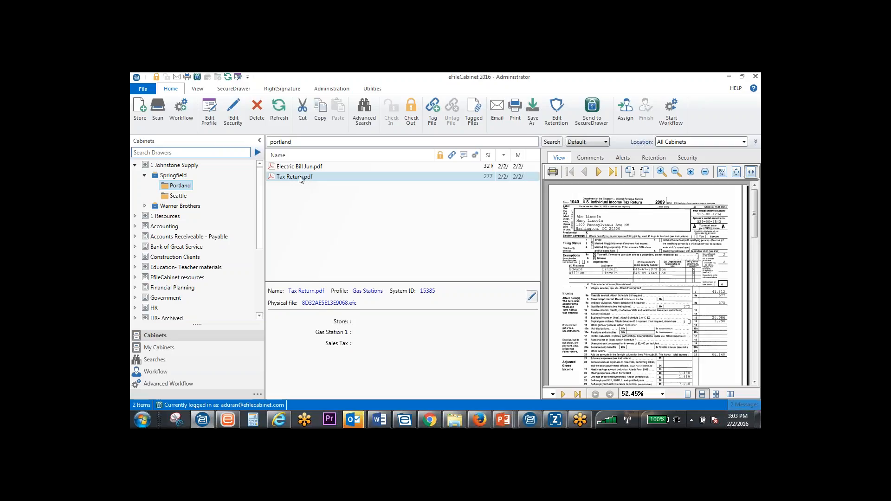
{"action": "left_click", "coordinate": [174, 187]}
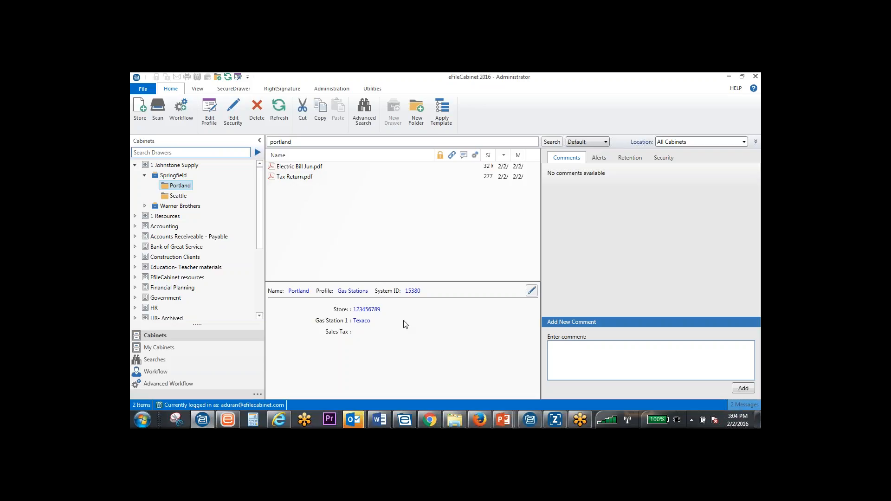
{"action": "left_click", "coordinate": [295, 171]}
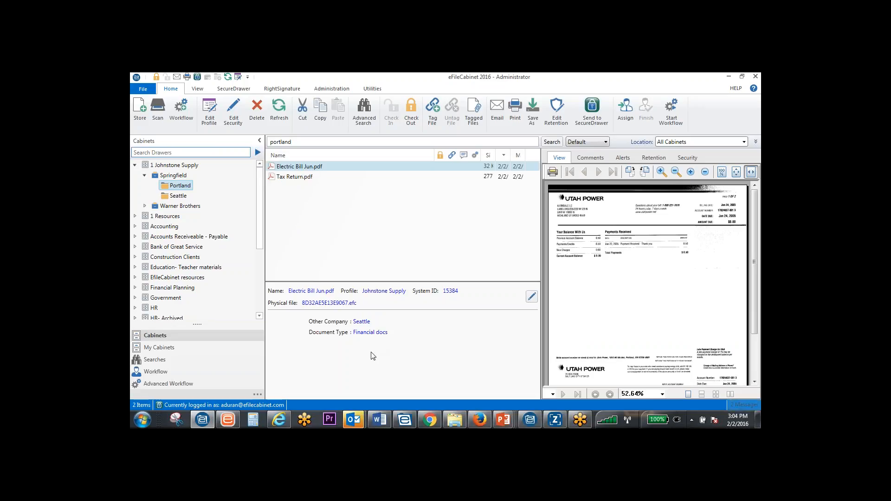
Create an e-mail with Tax Return.pdf attached and PDF encryption turned off, and close the message without sending it
{"action": "left_click", "coordinate": [311, 178]}
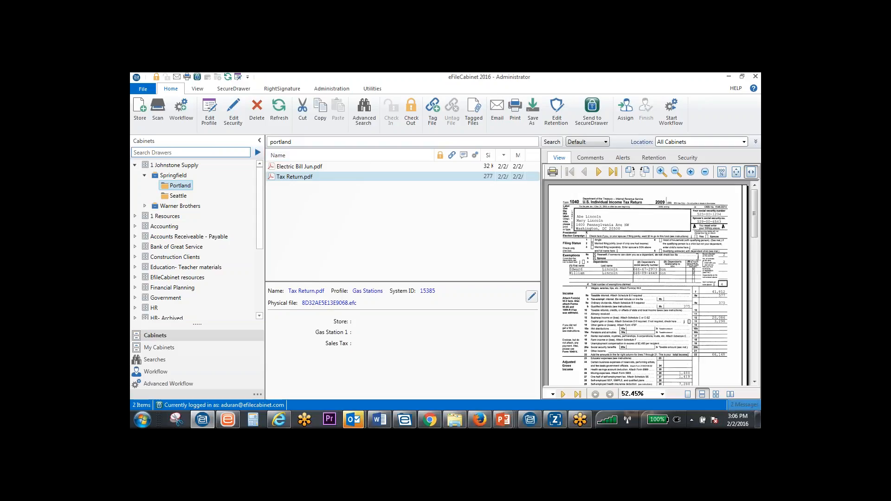
{"action": "left_click", "coordinate": [497, 112]}
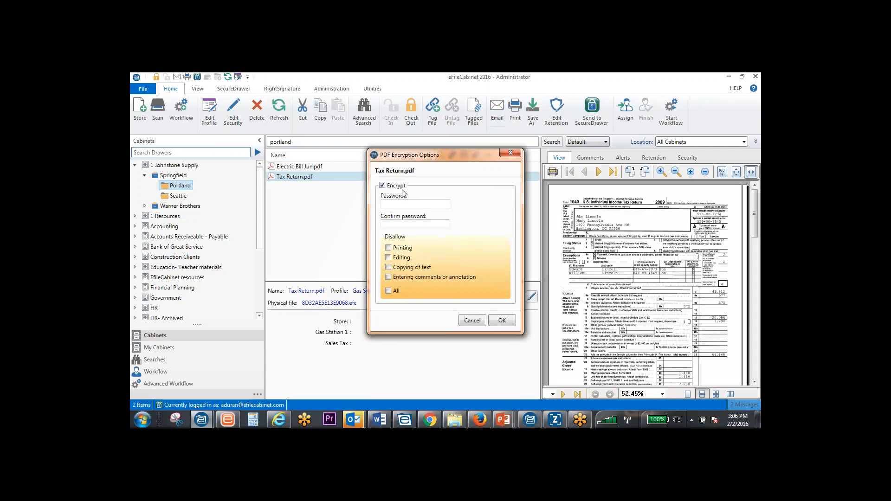
{"action": "left_click", "coordinate": [382, 185]}
{"action": "left_click", "coordinate": [505, 321]}
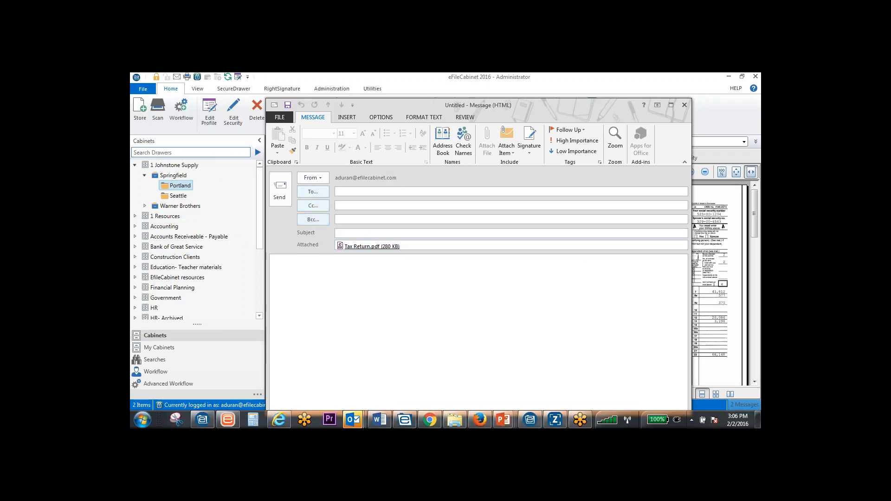
{"action": "left_click", "coordinate": [684, 106]}
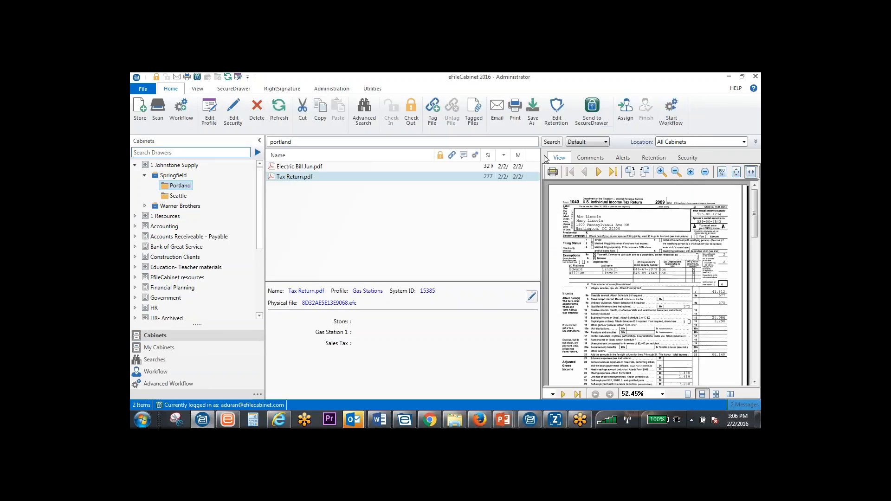
Expand the Accounting cabinet and the client drawer in it that contains a guest SecureDrawer
{"action": "scroll", "coordinate": [206, 200], "scroll_direction": "down", "scroll_amount": 2}
{"action": "scroll", "coordinate": [212, 203], "scroll_direction": "up", "scroll_amount": 2}
{"action": "left_click_drag", "start_coordinate": [259, 207], "coordinate": [262, 220]}
{"action": "double_click", "coordinate": [160, 201]}
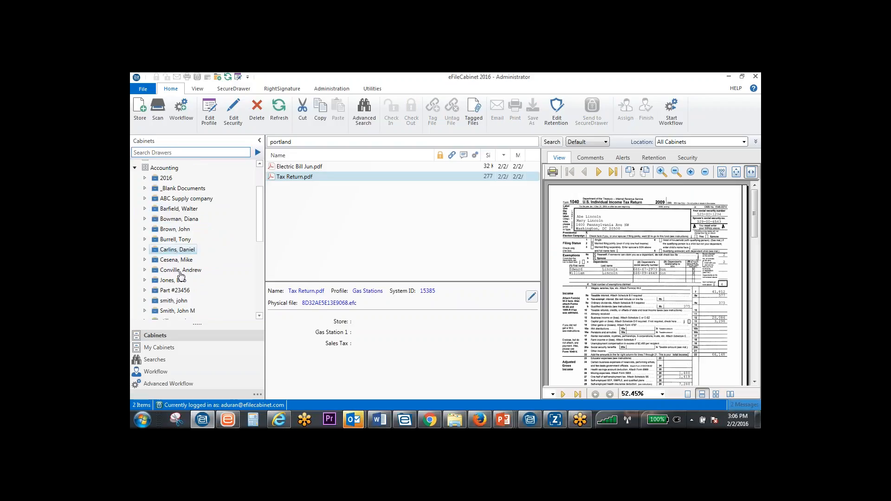
{"action": "scroll", "coordinate": [173, 266], "scroll_direction": "down", "scroll_amount": 1}
{"action": "double_click", "coordinate": [174, 205]}
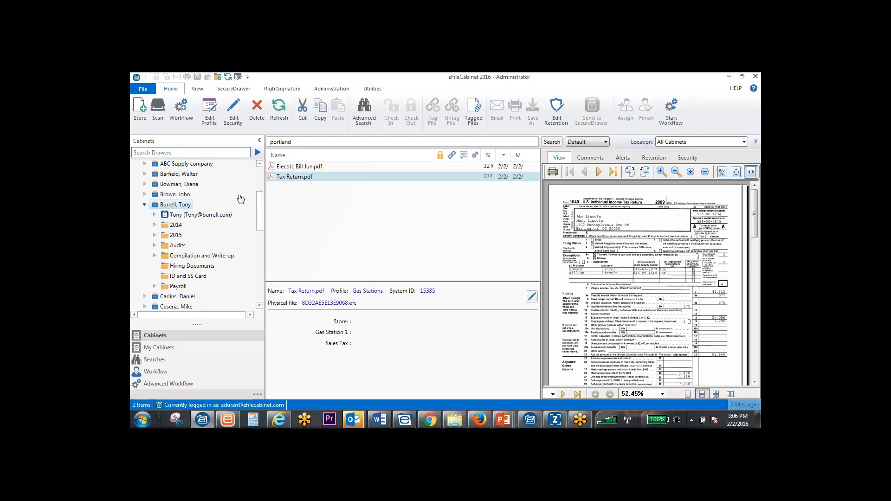
Send Electric Bill Jun.pdf from the Portland folder to the client's SecureDrawer and close the transfer dialogs
{"action": "left_click", "coordinate": [299, 169]}
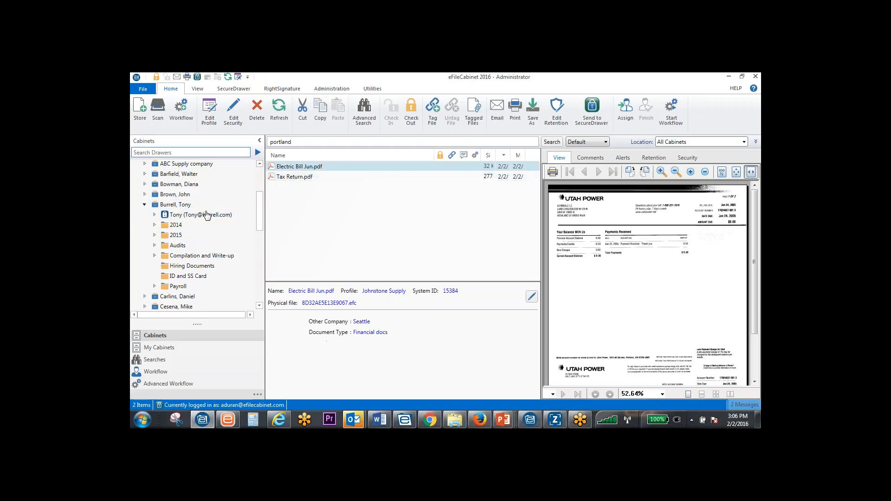
{"action": "left_click_drag", "start_coordinate": [208, 222], "coordinate": [199, 216]}
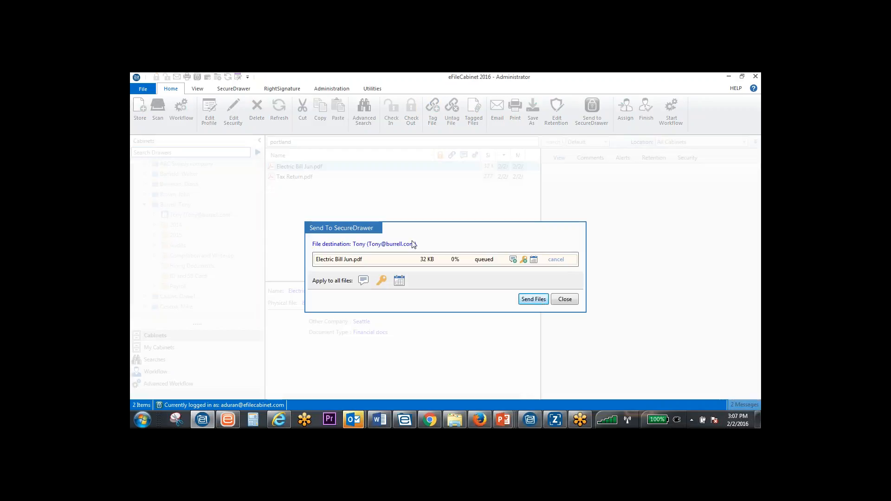
{"action": "left_click", "coordinate": [534, 301]}
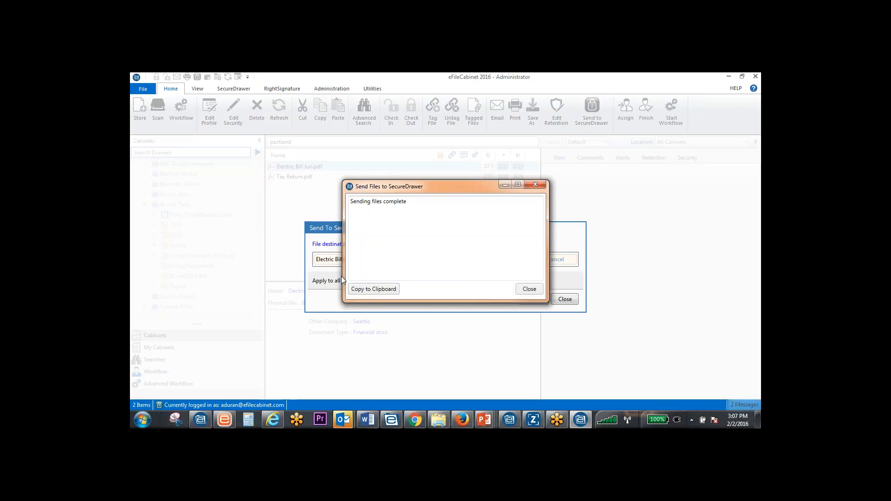
{"action": "left_click", "coordinate": [528, 289]}
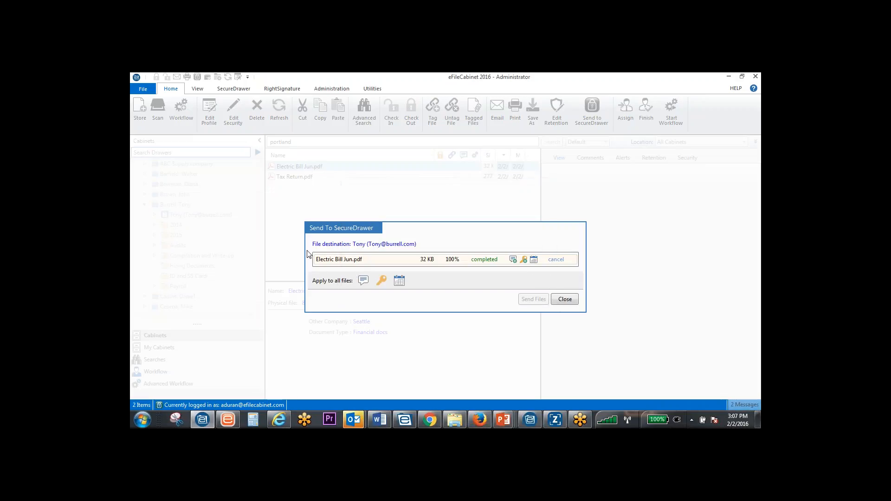
{"action": "left_click", "coordinate": [575, 301]}
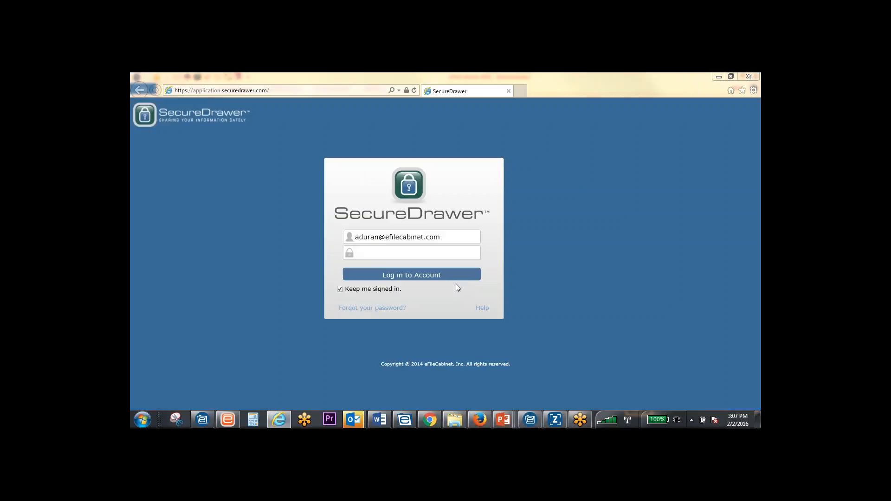
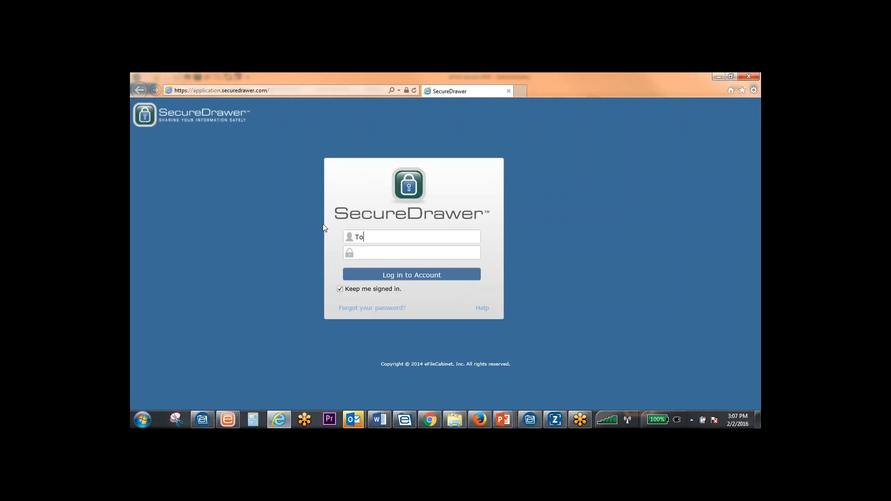
Log in to the SecureDrawer website with the client's e-mail address and account password, and open the client's drawer to see its files
{"action": "key", "text": "Tab"}
{"action": "type", "text": "****"}
{"action": "key", "text": "Return"}
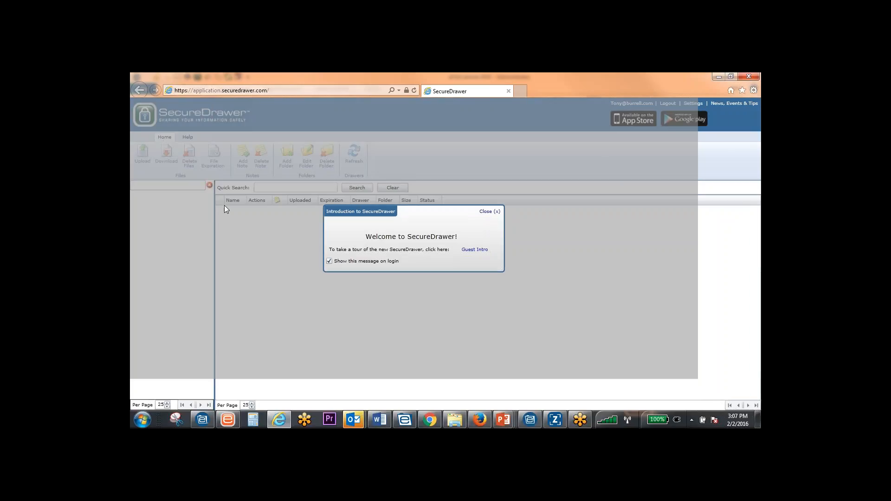
{"action": "left_click", "coordinate": [483, 213]}
{"action": "left_click", "coordinate": [172, 211]}
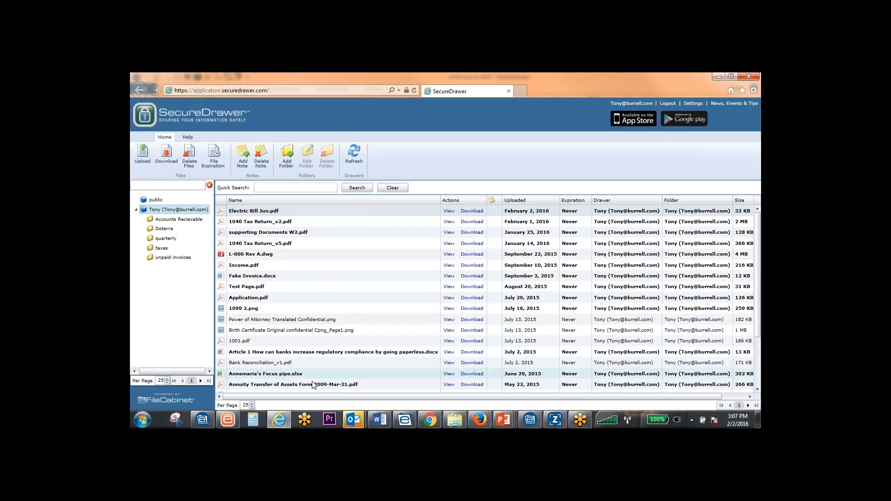
Switch back to eFileCabinet and start a new alert for Electric Bill Jun.pdf, choosing a user to assign its workflow to
{"action": "left_click", "coordinate": [199, 423]}
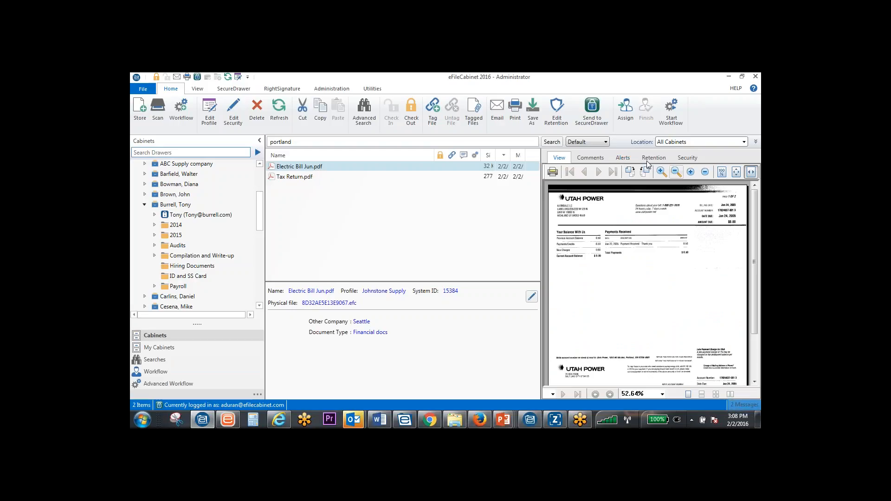
{"action": "left_click", "coordinate": [623, 158]}
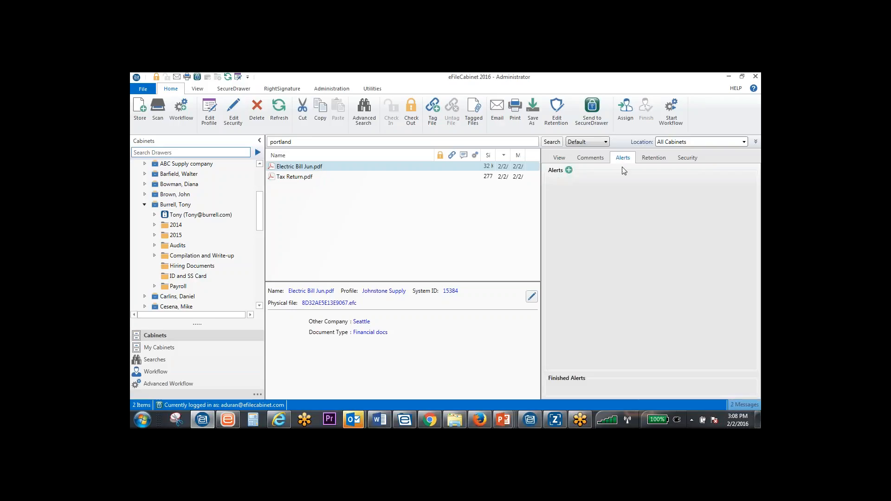
{"action": "left_click", "coordinate": [569, 170]}
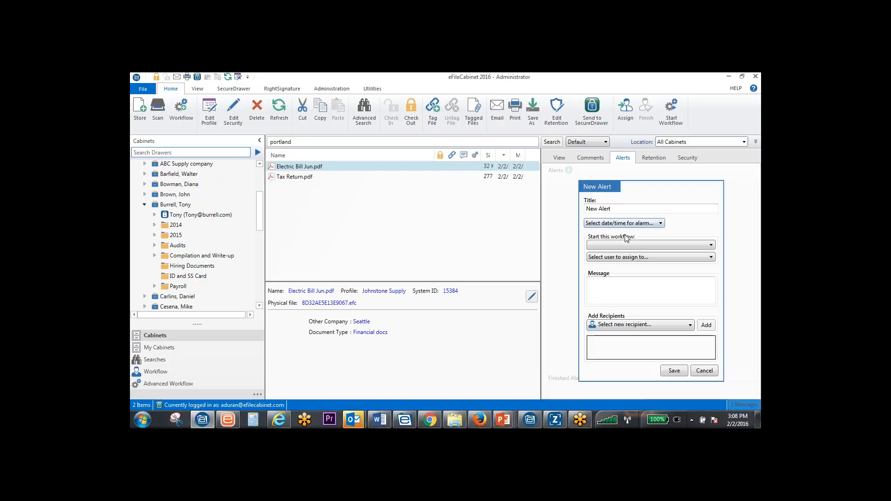
{"action": "left_click", "coordinate": [626, 244]}
{"action": "left_click", "coordinate": [628, 257]}
{"action": "left_click", "coordinate": [627, 258]}
{"action": "left_click", "coordinate": [608, 288]}
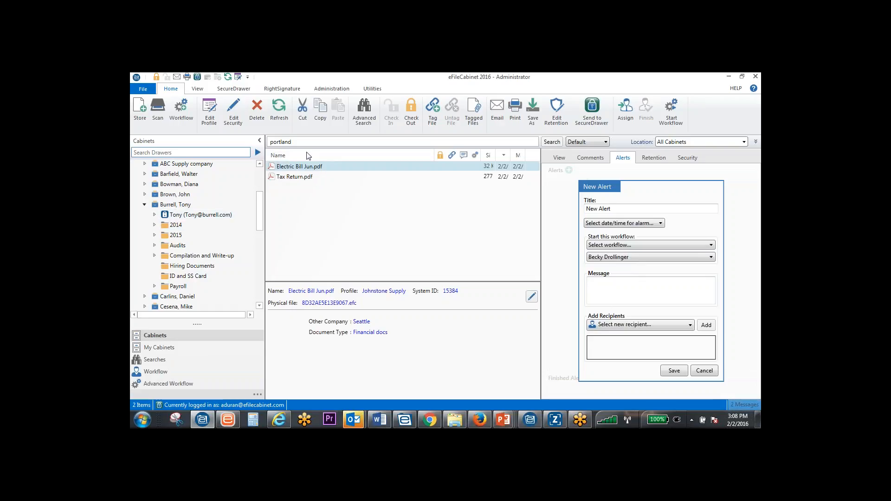
Review the pending, tracked and finished workflow items, and return to the cabinets
{"action": "left_click", "coordinate": [159, 372]}
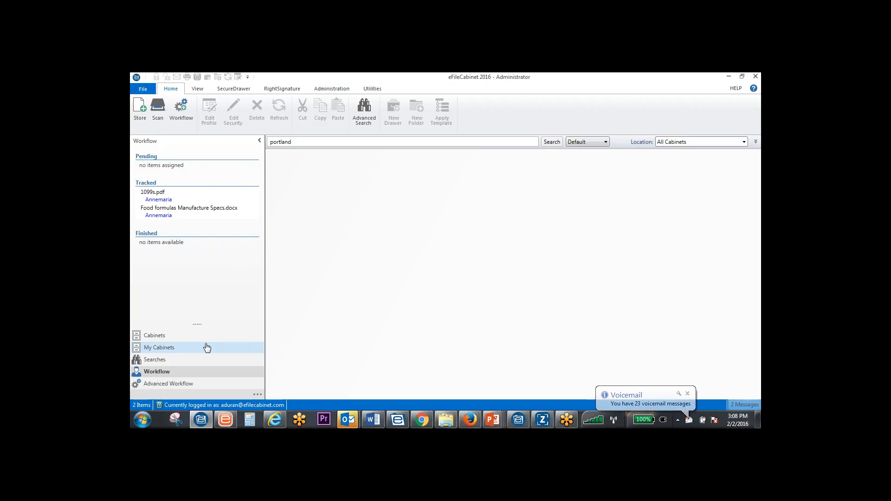
{"action": "left_click", "coordinate": [171, 337]}
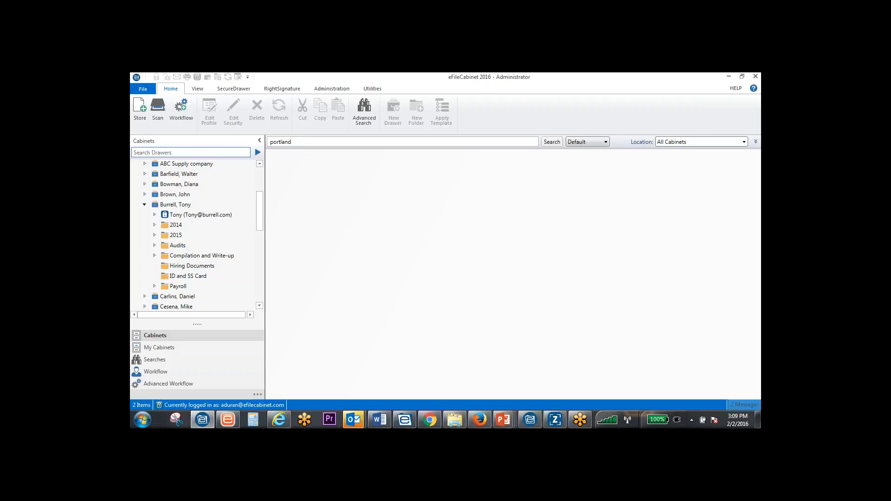
Examine the Export to Windows options for the 1 Johnstone Supply cabinet's Springfield and Warner Brothers drawers, and close them without exporting
{"action": "left_click", "coordinate": [379, 92]}
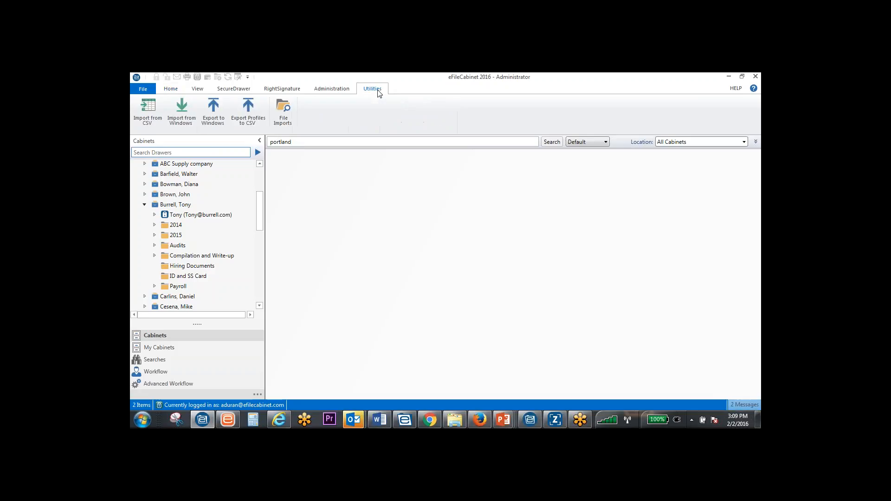
{"action": "left_click", "coordinate": [215, 121]}
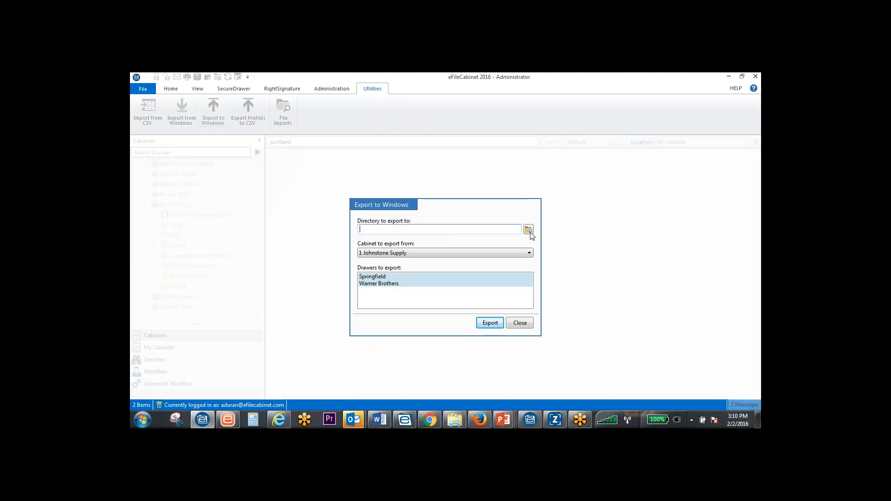
{"action": "left_click", "coordinate": [429, 253]}
{"action": "left_click", "coordinate": [428, 261]}
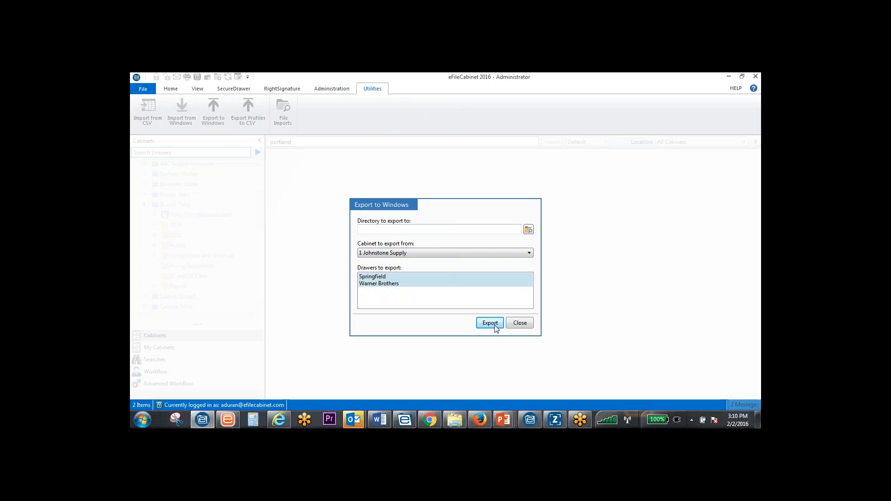
{"action": "left_click", "coordinate": [516, 323]}
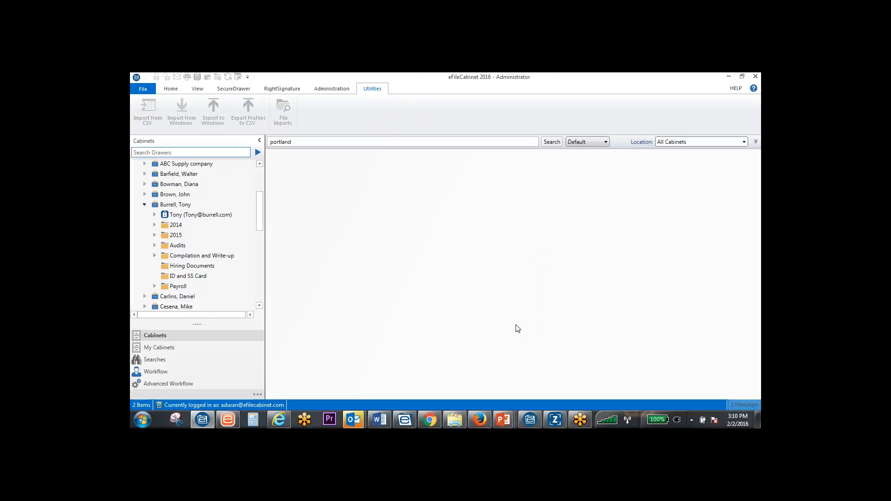